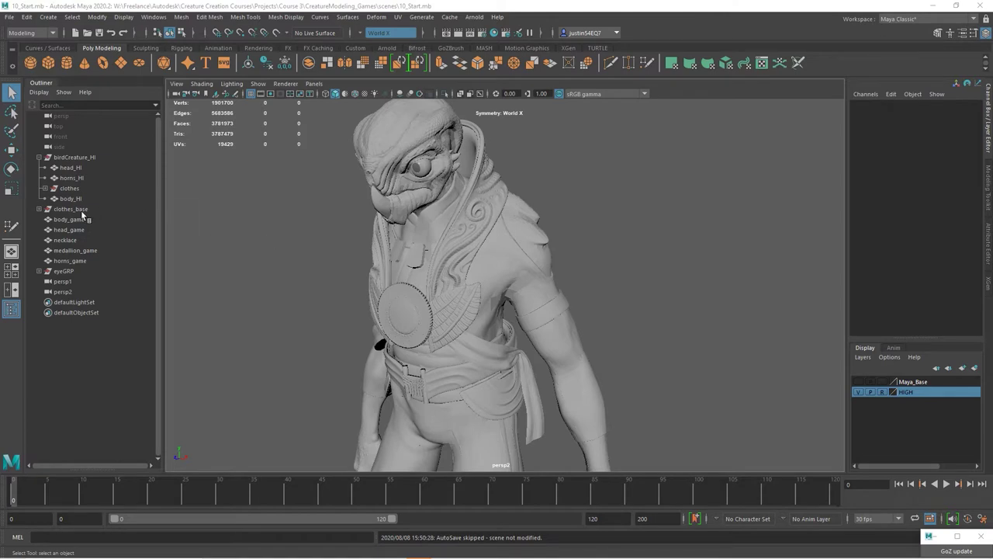
Step: Show the Maya_Base layer and unparent the cowl_wood mesh from the clothes_base group
click(857, 382)
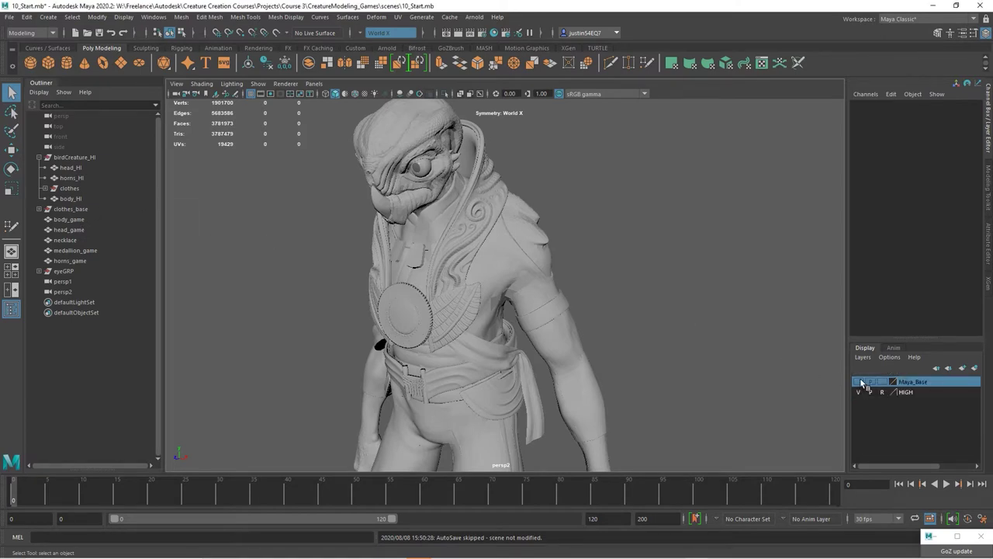
click(858, 392)
click(454, 289)
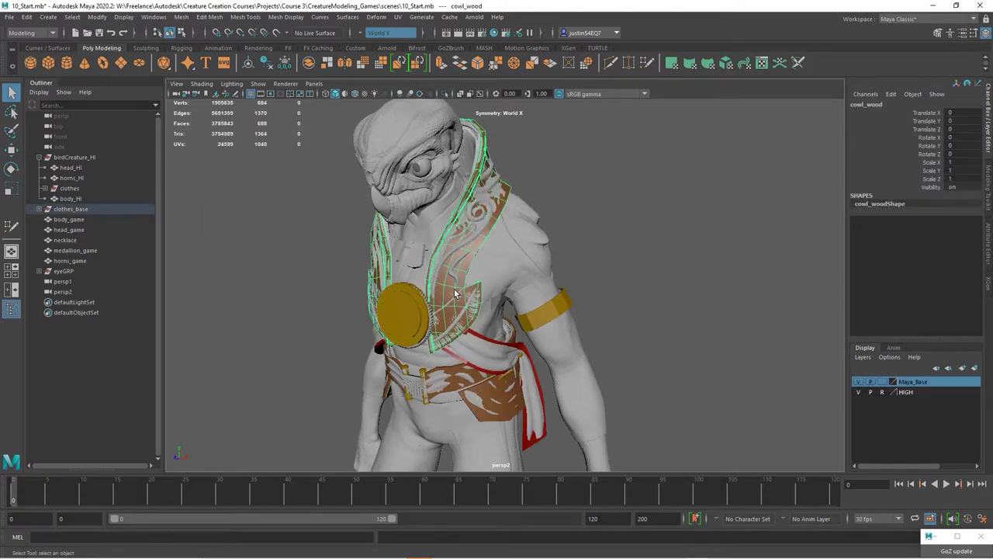
key(shift+p)
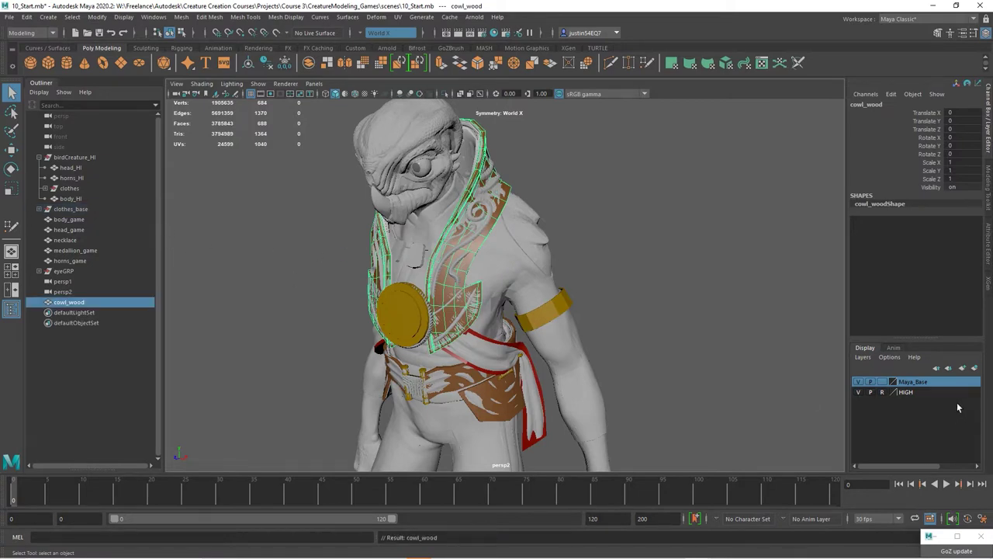
Step: Remove cowl_wood from the Maya_Base display layer and hide that layer
right_click(926, 383)
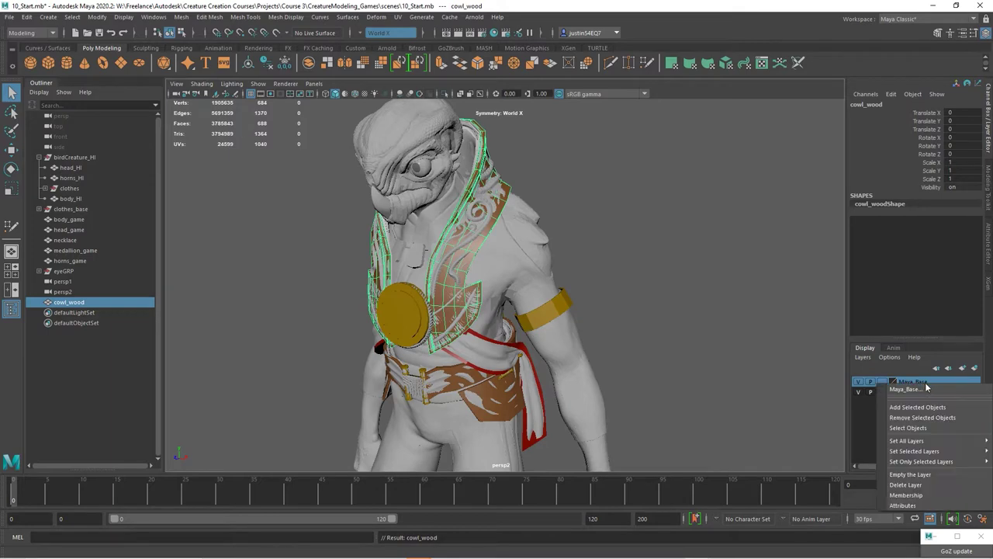
click(929, 408)
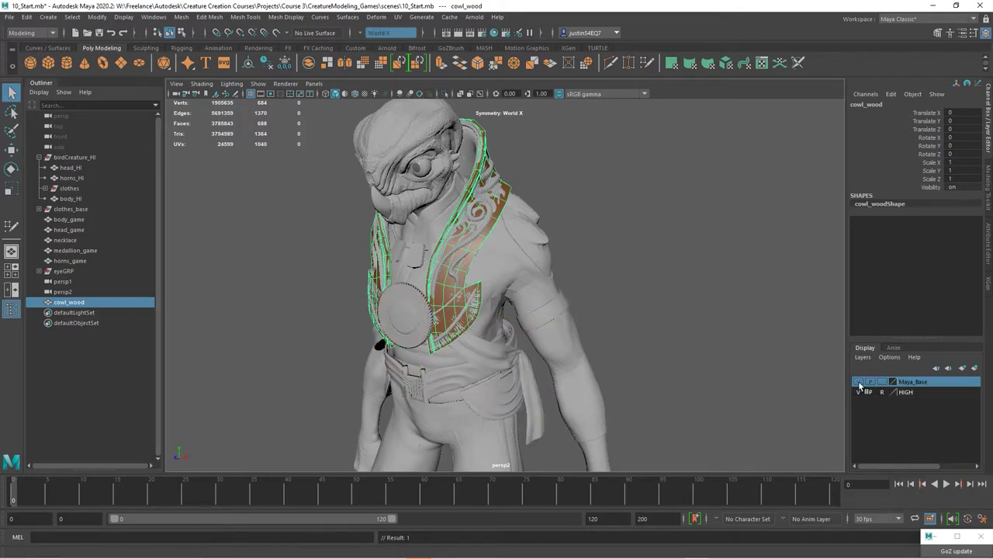
click(616, 284)
Step: Examine from several angles how the cowl_wood base mesh fits the carved high-resolution collar and its rim
click(466, 268)
alt+drag(465, 268, 598, 321)
alt+right_drag(599, 322, 861, 349)
alt+drag(861, 349, 654, 332)
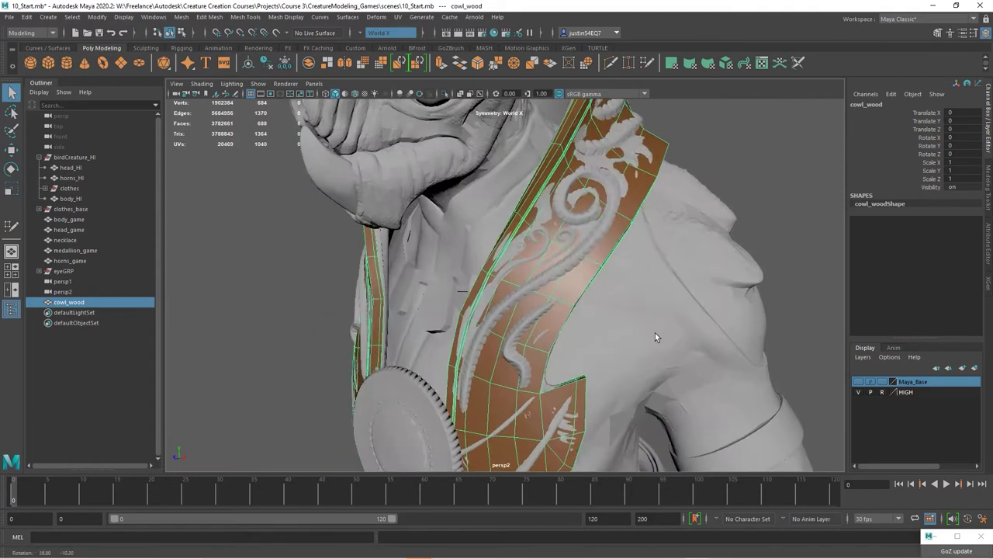
alt+middle_drag(725, 306, 710, 350)
alt+right_drag(710, 350, 602, 290)
alt+drag(601, 290, 592, 315)
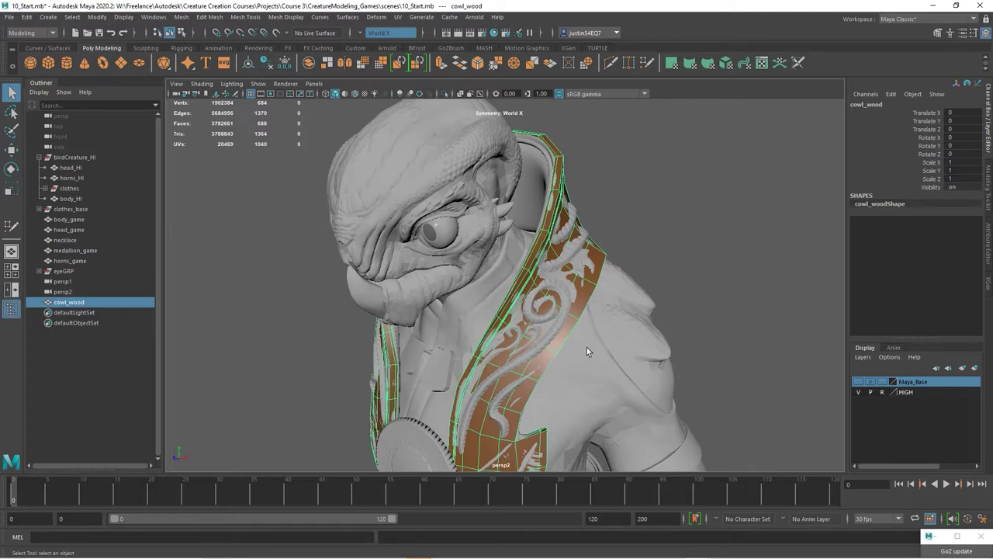
alt+drag(576, 205, 573, 225)
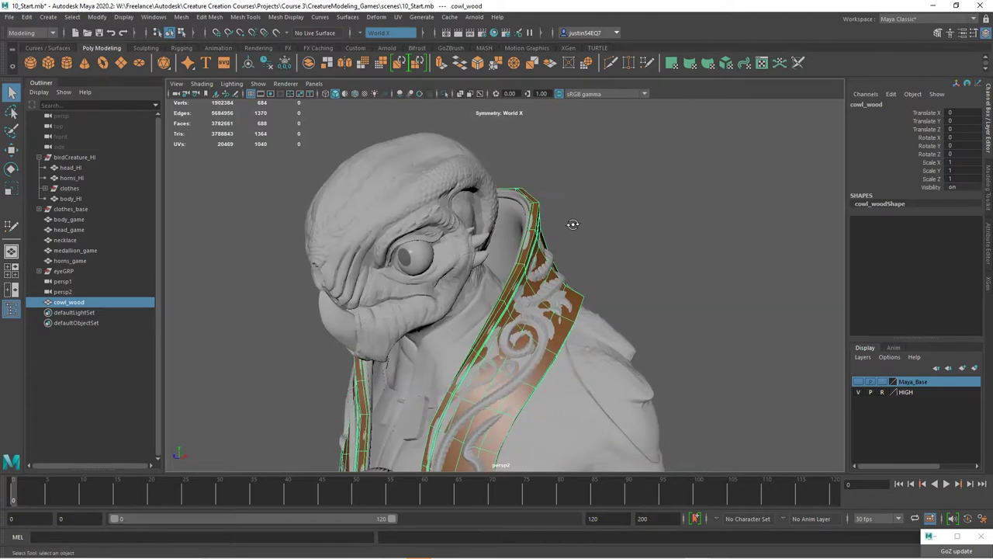
click(583, 204)
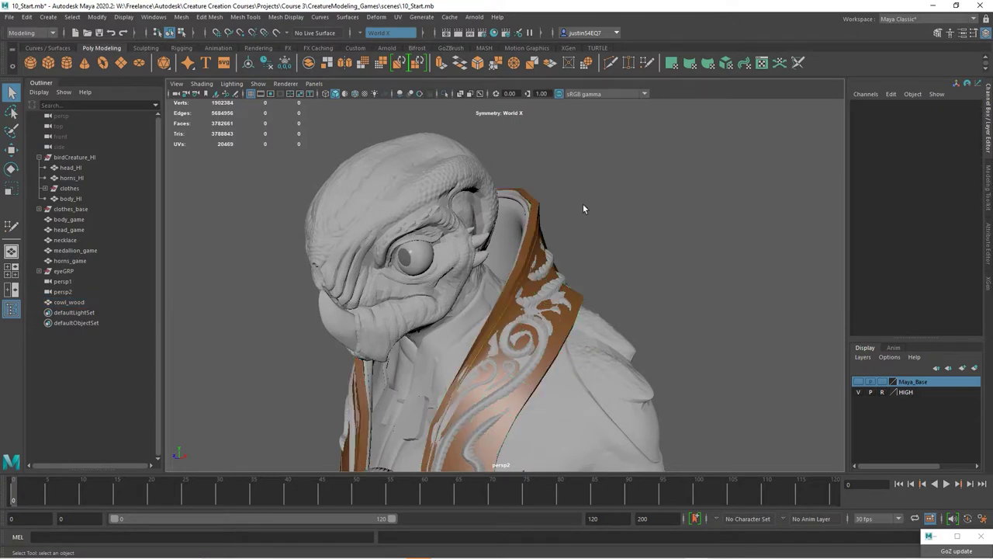
alt+drag(582, 205, 594, 246)
alt+middle_drag(604, 257, 603, 226)
alt+right_drag(604, 227, 621, 231)
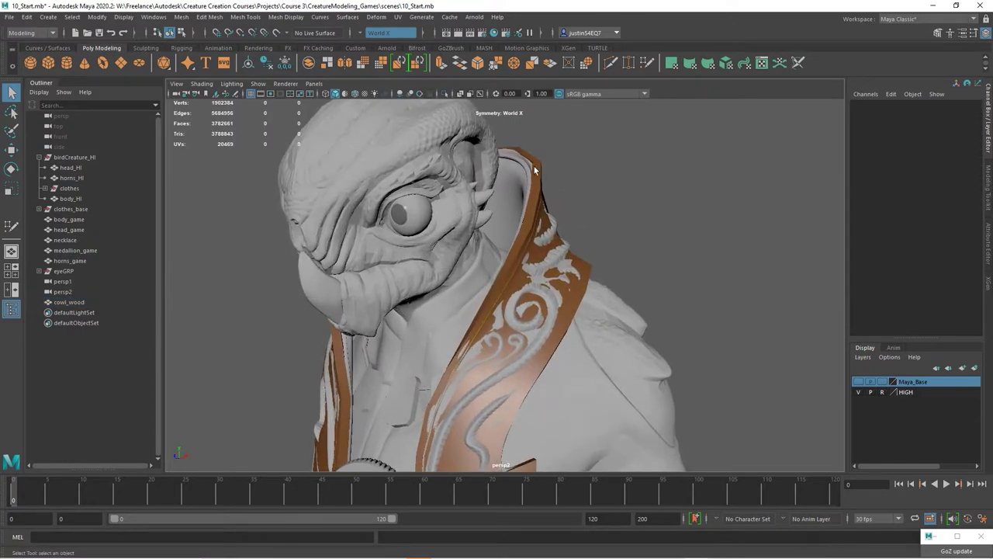
alt+drag(533, 166, 536, 166)
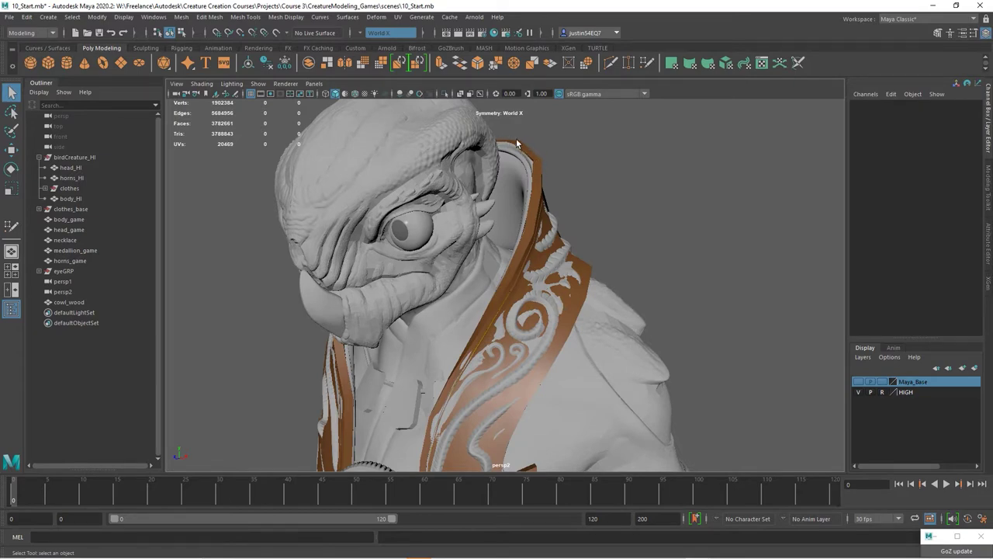
alt+drag(546, 193, 510, 240)
alt+drag(527, 187, 547, 167)
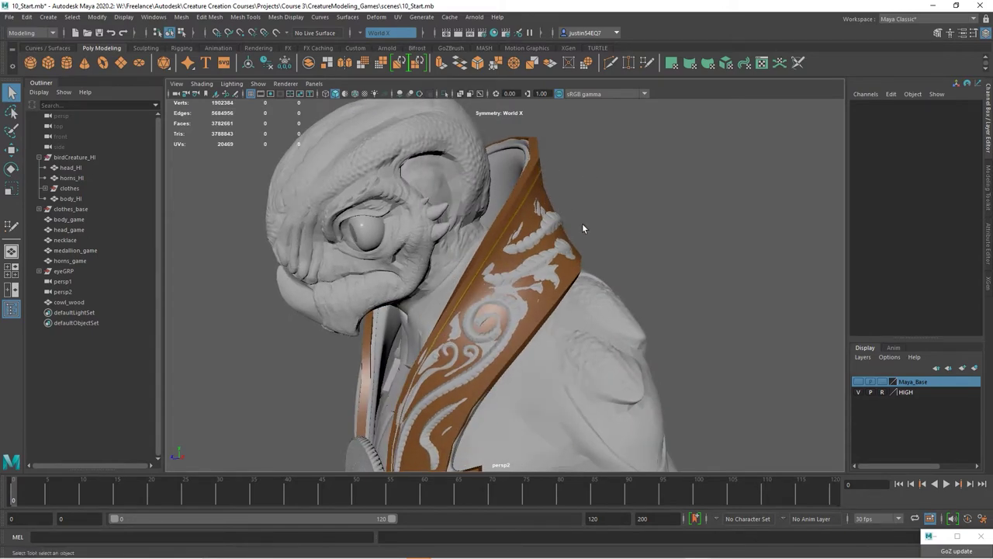
mouse_move(583, 228)
alt+mouse_down()
mouse_move(605, 222)
mouse_move(566, 227)
alt+mouse_up()
click(537, 216)
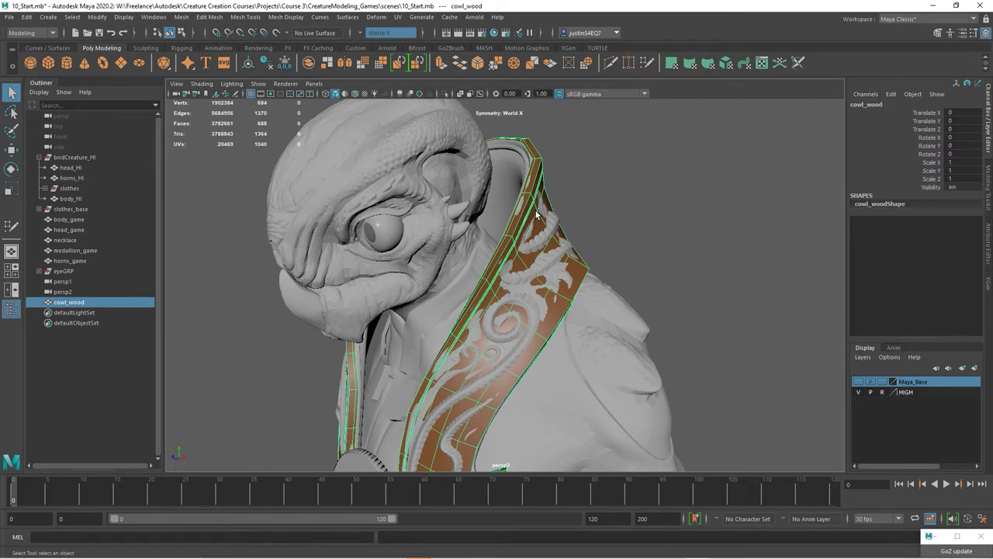
alt+drag(546, 246, 617, 277)
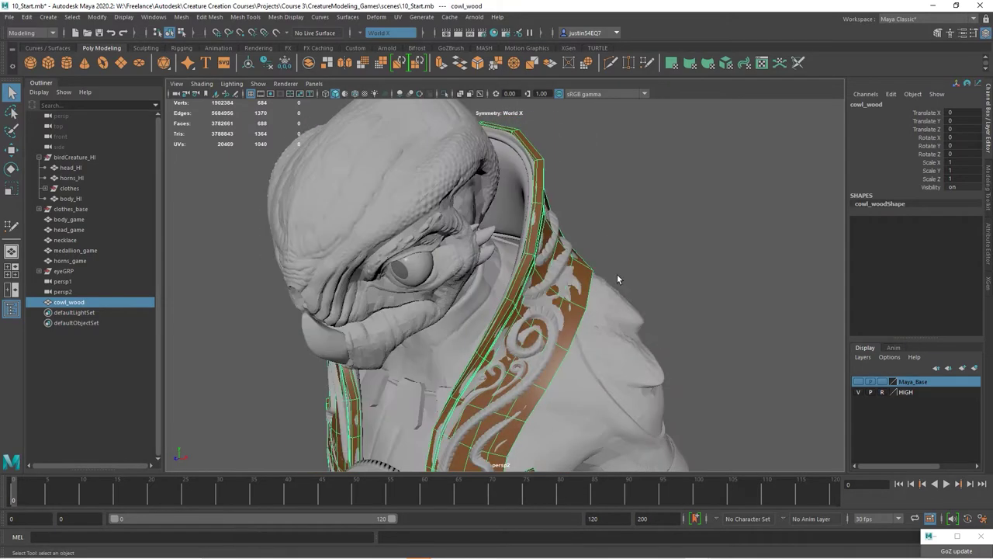
Step: Hide body_HI, body_game, head_HI and horns_HI, and put head_game in a hidden group
click(67, 198)
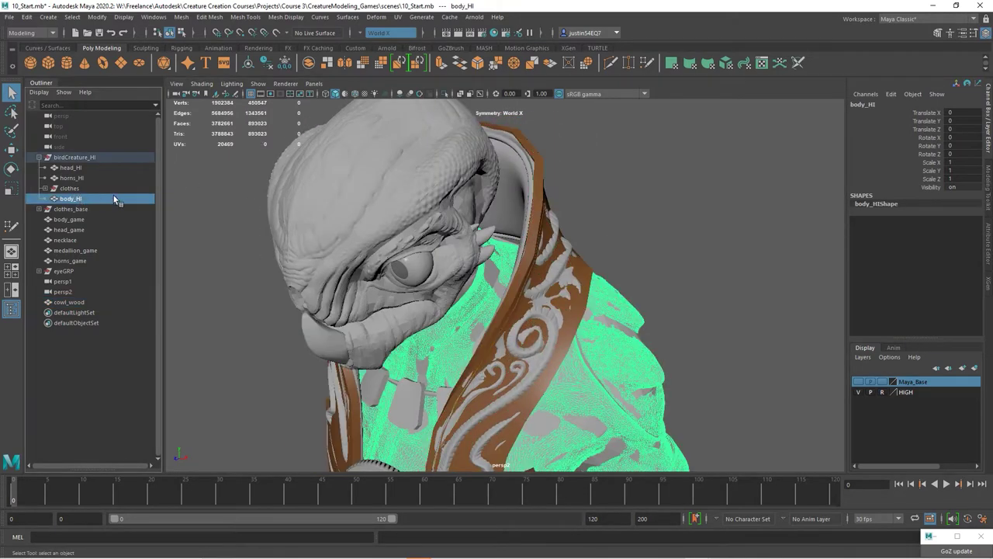
key(ctrl+h)
click(68, 229)
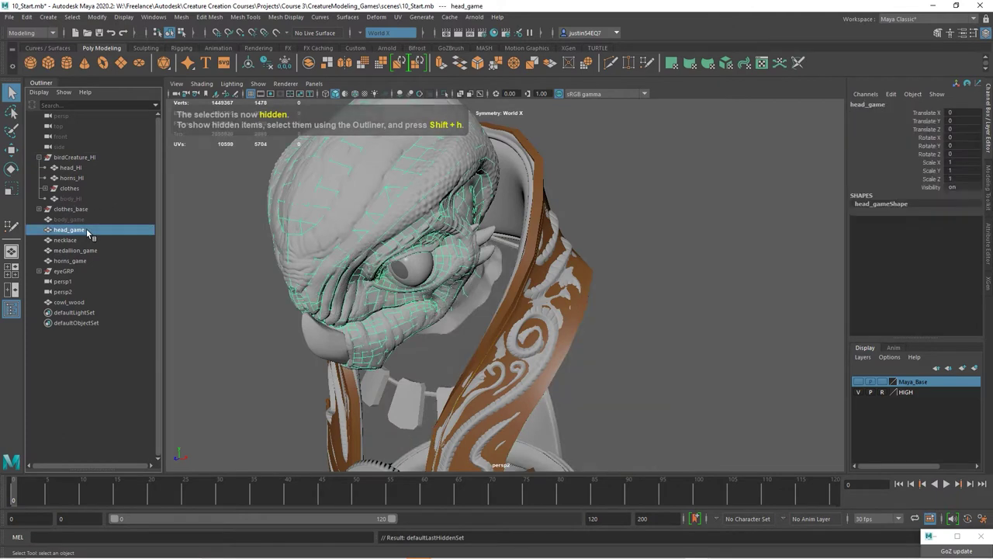
key(ctrl+g)
click(71, 167)
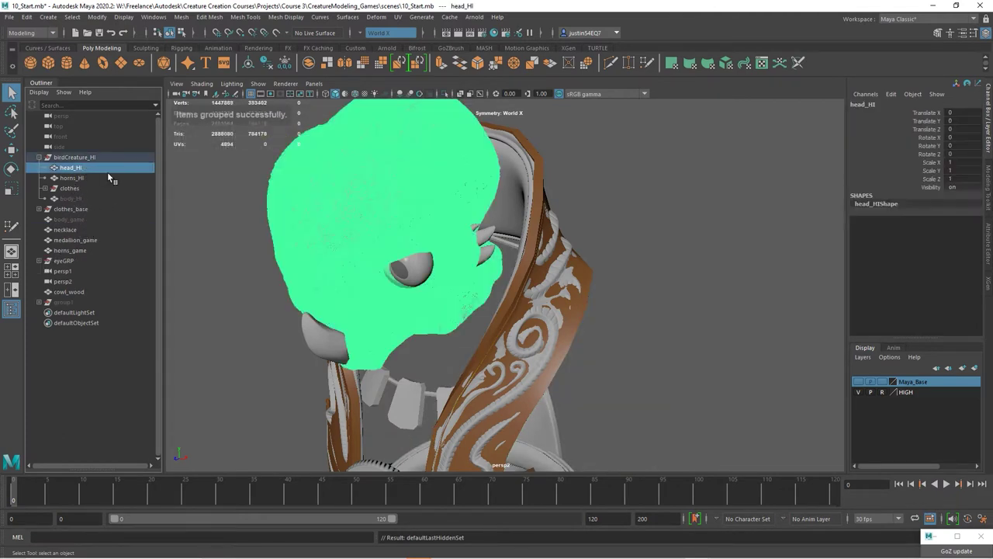
key(ctrl+h)
click(72, 178)
key(ctrl+h)
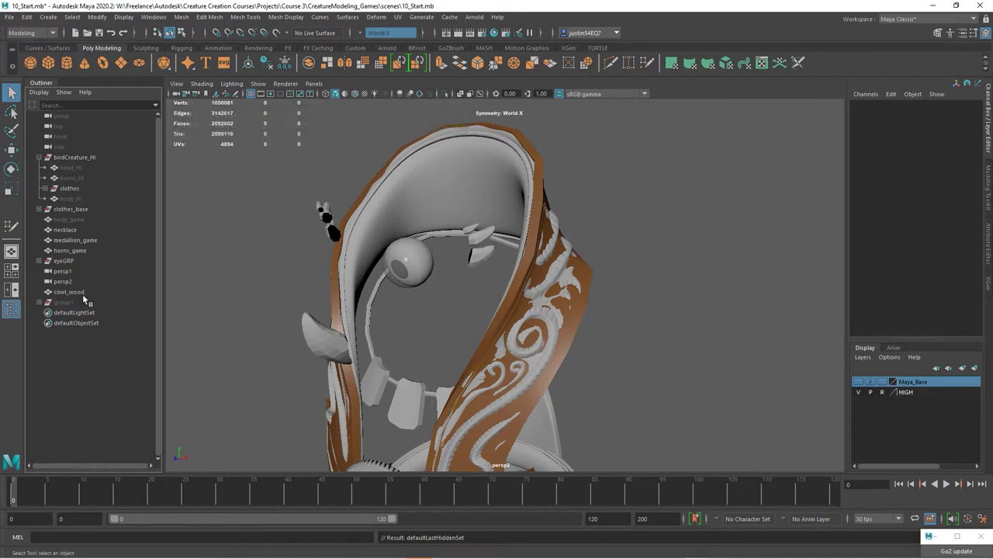
Step: Hide horns_game, medallion_game, the necklace and the eyeGRP group to isolate the cowl
click(82, 250)
key(ctrl+h)
click(86, 241)
key(ctrl+h)
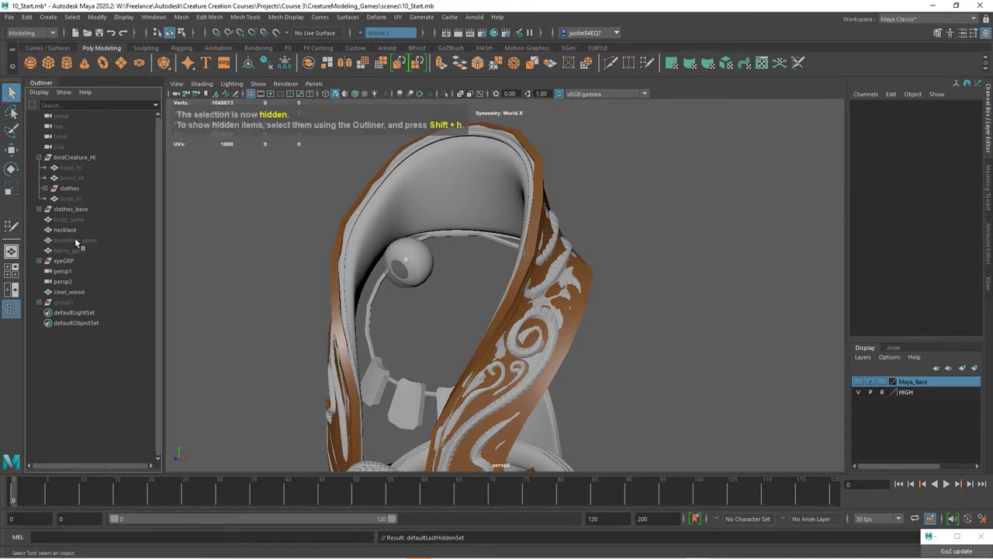
click(462, 192)
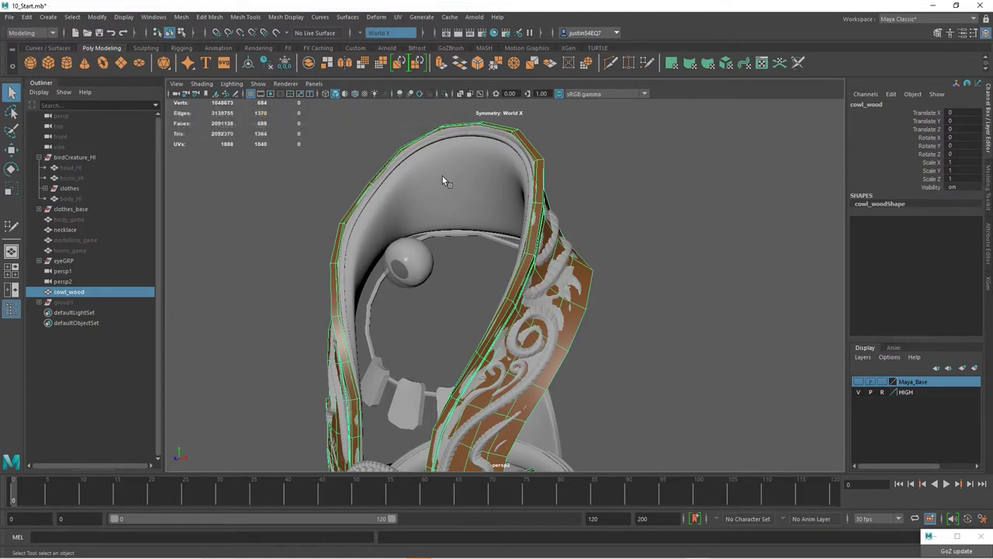
click(749, 288)
click(421, 401)
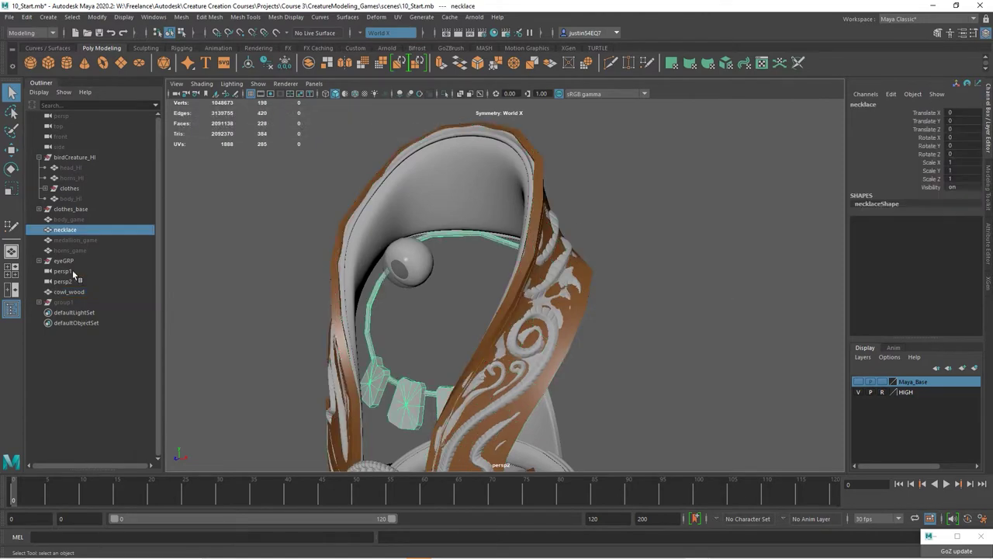
key(ctrl+h)
click(428, 264)
click(65, 263)
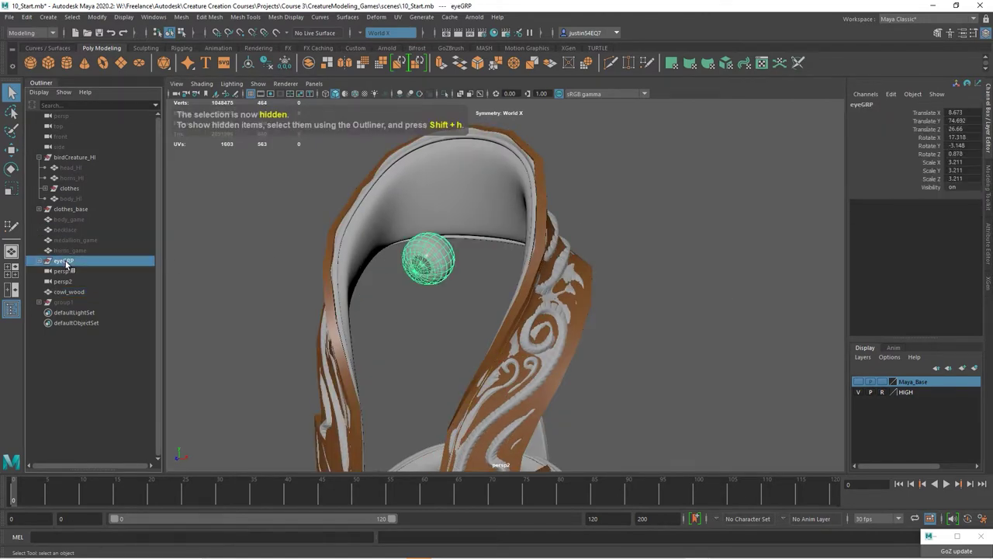
key(ctrl+h)
Step: Examine the cowl_wood wireframe closely along the narrow yellow groove beside the inner rim
alt+drag(504, 225, 504, 246)
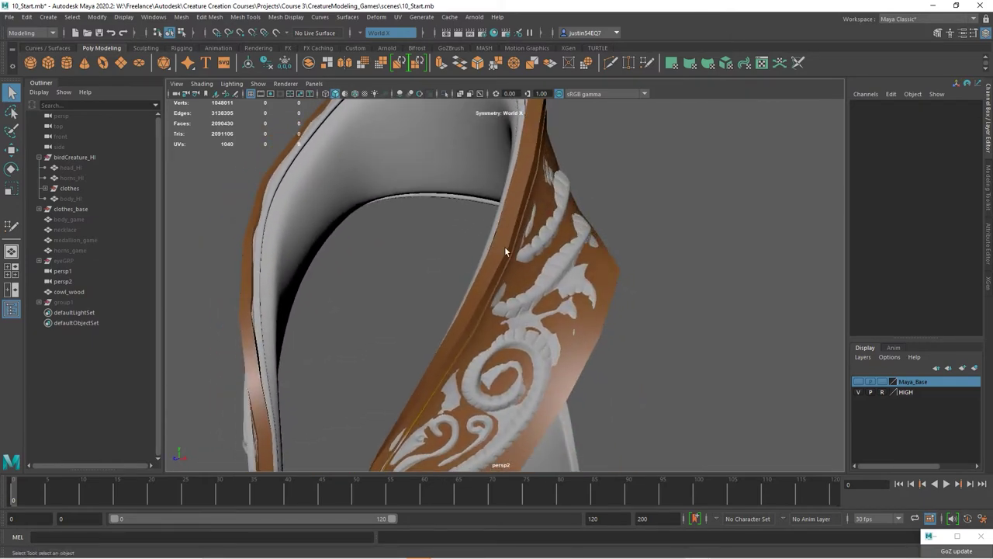
click(568, 270)
alt+drag(568, 270, 441, 161)
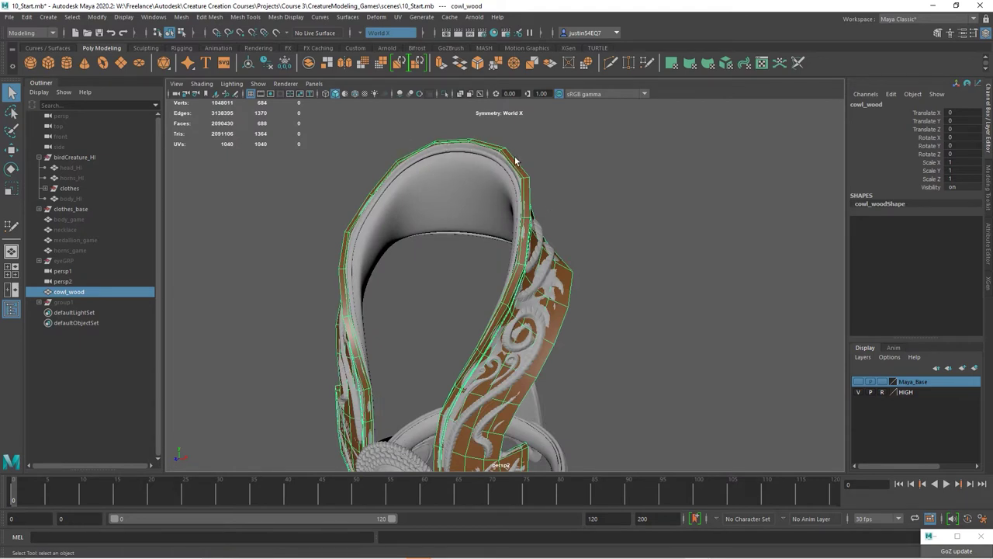
alt+drag(532, 342, 505, 281)
alt+middle_drag(504, 281, 478, 346)
alt+drag(479, 346, 556, 344)
alt+right_drag(556, 344, 499, 339)
alt+drag(499, 339, 475, 303)
alt+right_drag(411, 242, 375, 213)
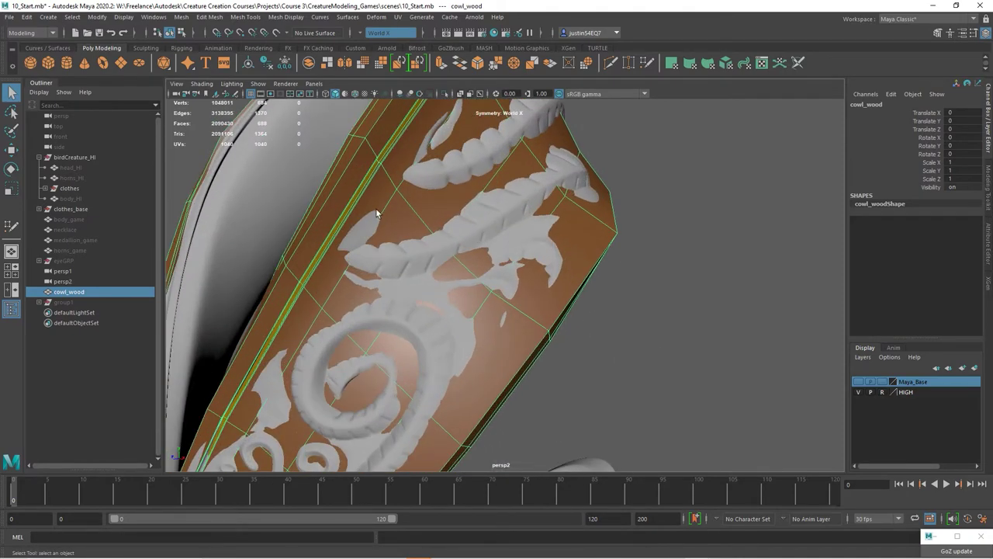
alt+middle_drag(375, 213, 438, 277)
alt+drag(438, 276, 532, 284)
scroll(436, 144, up, 3)
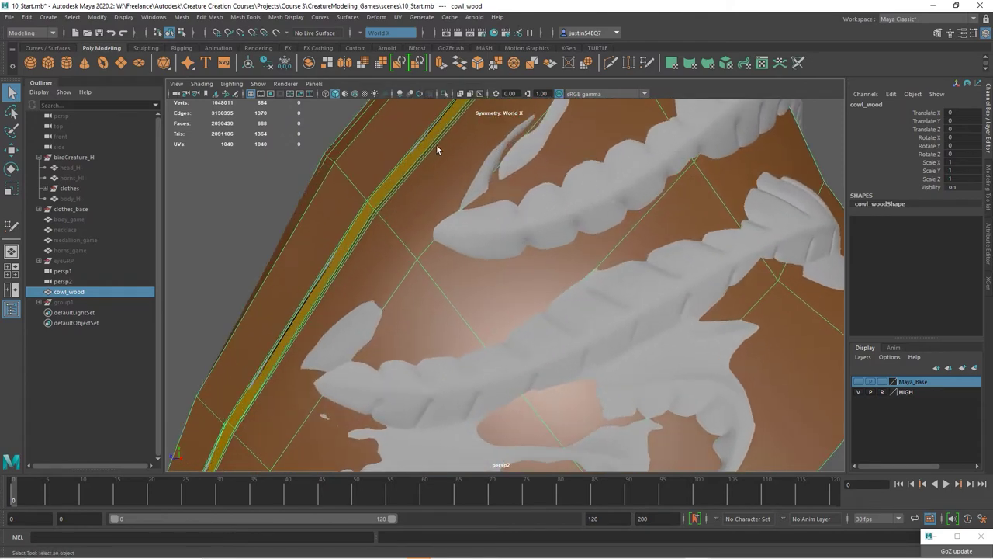
mouse_move(362, 277)
alt+mouse_down()
mouse_move(300, 272)
mouse_move(483, 308)
mouse_move(375, 268)
alt+mouse_up()
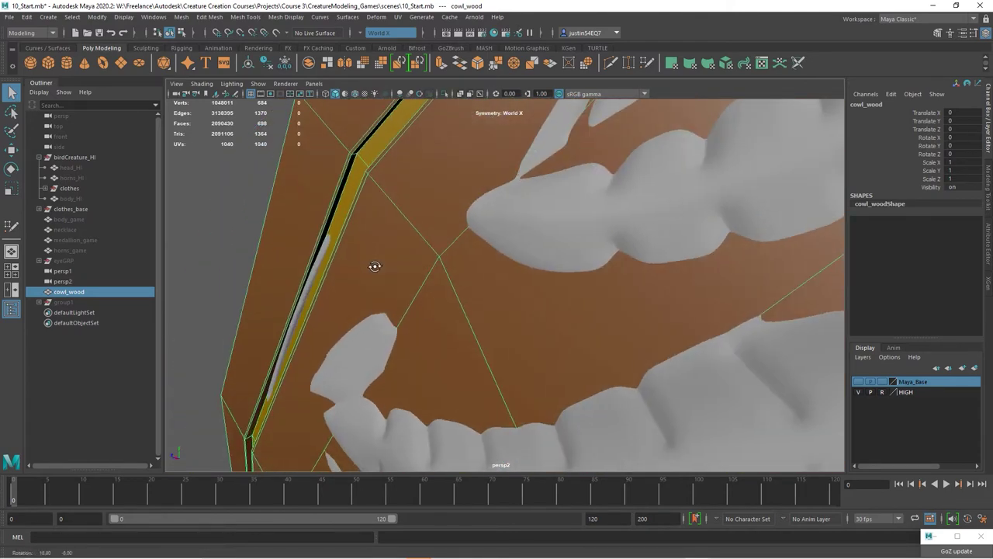
Step: Delete the two edge loops running tightly along either side of the groove on cowl_wood
right_drag(349, 164, 351, 133)
alt+middle_drag(361, 109, 405, 256)
scroll(372, 260, up, 3)
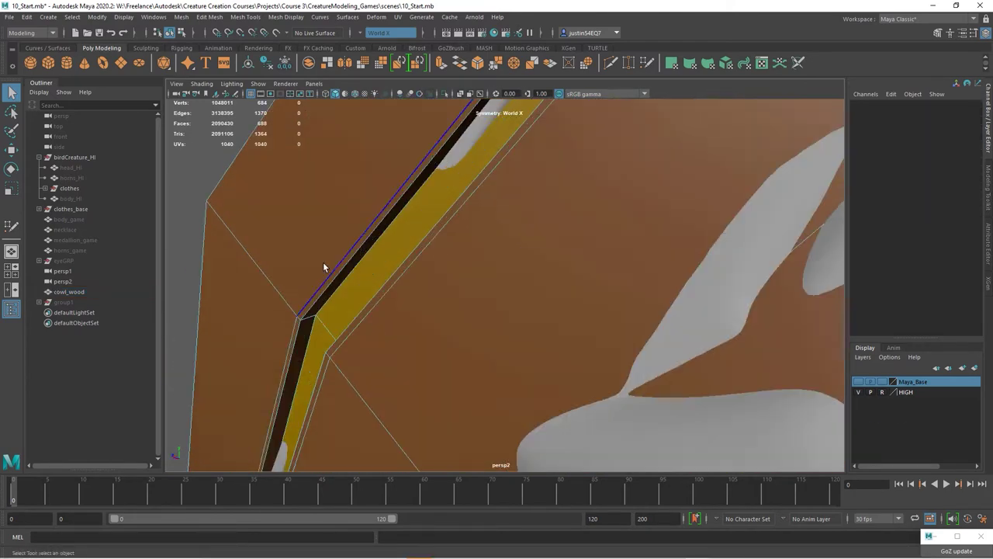
double_click(330, 264)
shift+double_click(357, 325)
alt+right_drag(490, 331, 220, 269)
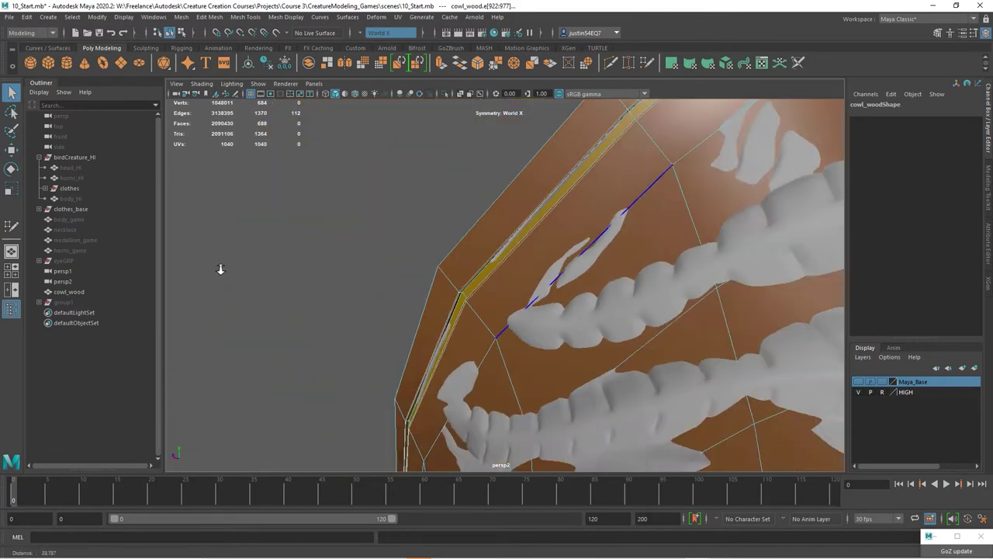
alt+drag(367, 314, 542, 351)
alt+middle_drag(543, 351, 574, 221)
alt+drag(574, 221, 543, 330)
alt+middle_drag(543, 330, 626, 200)
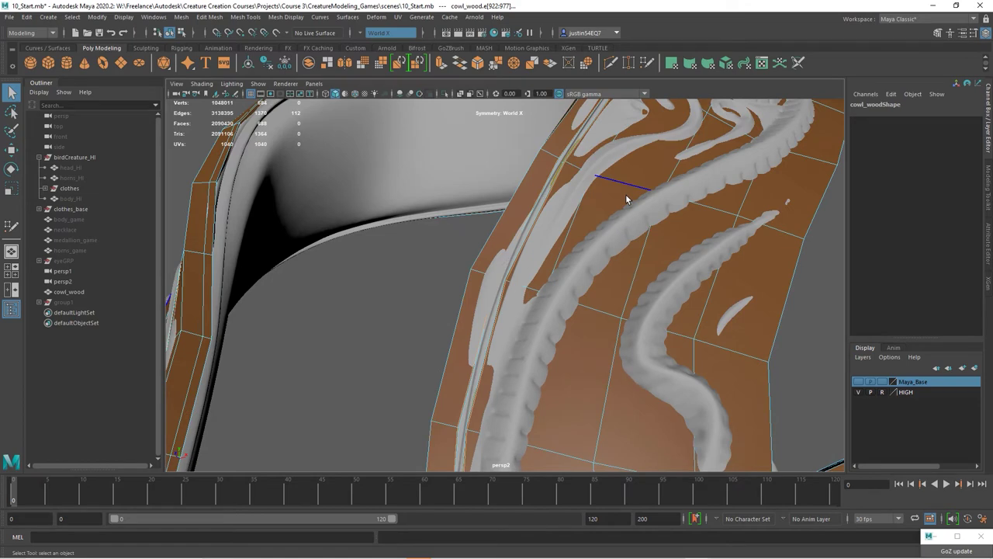
key(Delete)
Step: Check the cowl_wood topology around the groove, then return to object selection and frame the whole mesh
alt+drag(626, 198, 583, 192)
alt+middle_drag(584, 192, 510, 238)
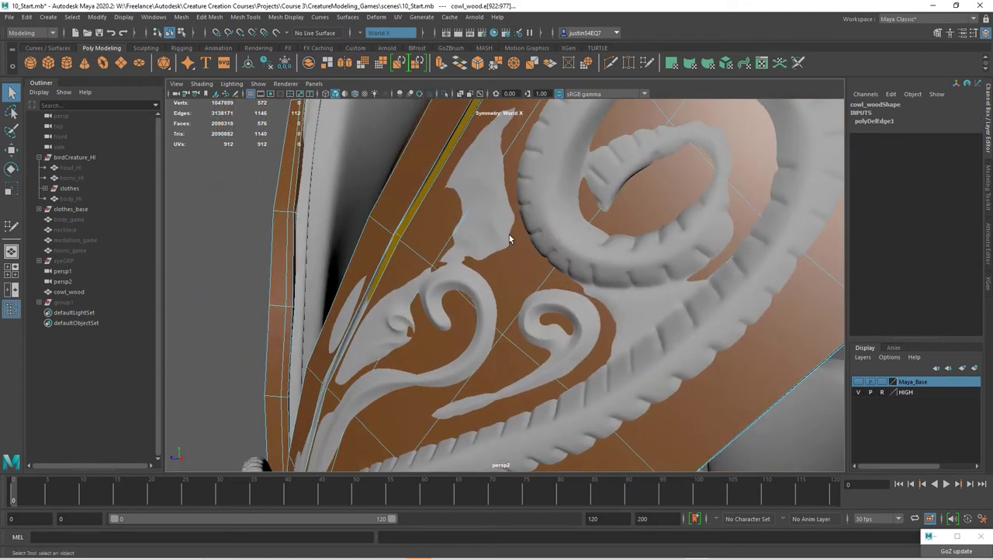
alt+right_drag(510, 238, 594, 233)
alt+middle_drag(545, 222, 421, 210)
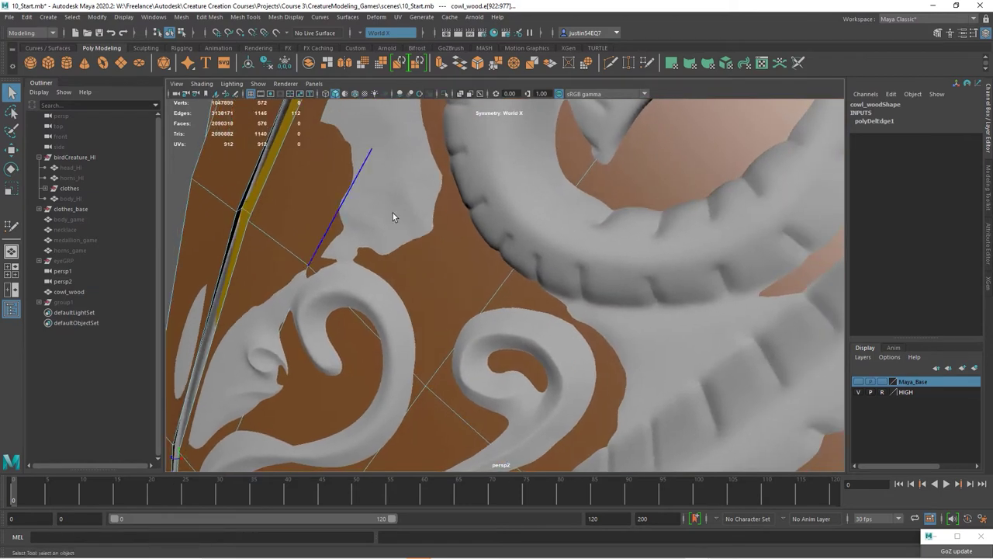
alt+drag(393, 217, 482, 206)
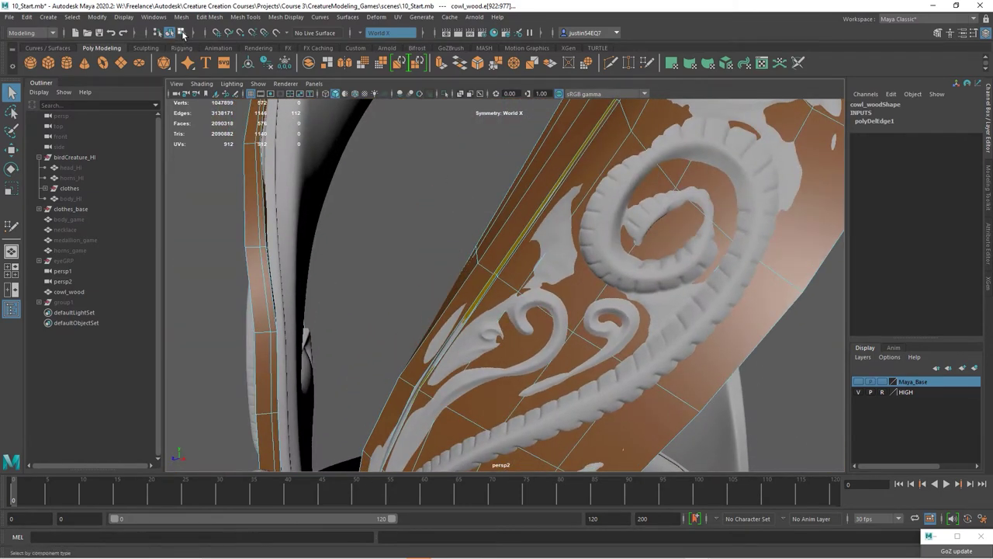
click(169, 33)
key(f)
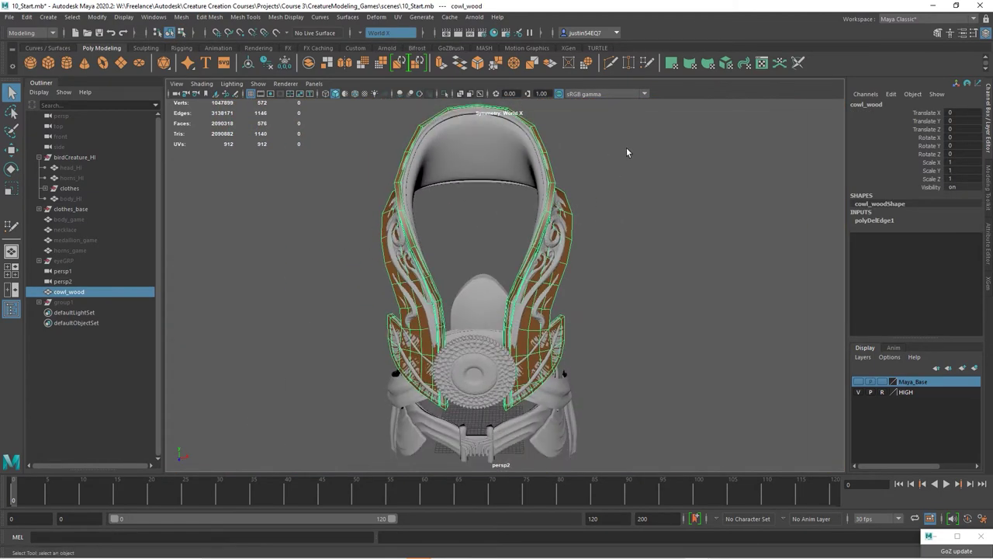
alt+drag(626, 152, 656, 221)
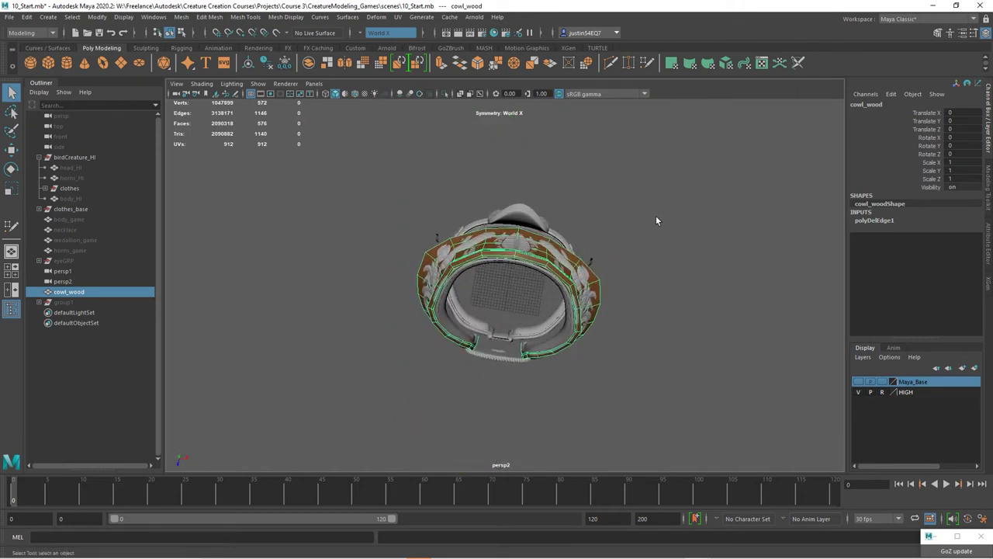
Step: Turn off World X symmetry for the Select tool so cowl_wood's faces can be selected on one side only
right_drag(657, 217, 656, 242)
alt+drag(626, 249, 621, 280)
drag(504, 203, 339, 443)
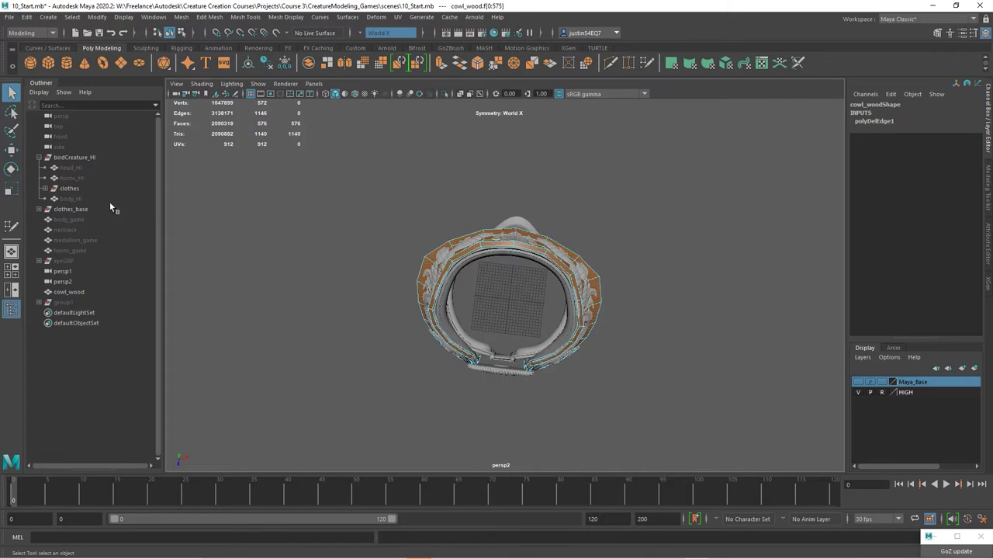
double_click(12, 92)
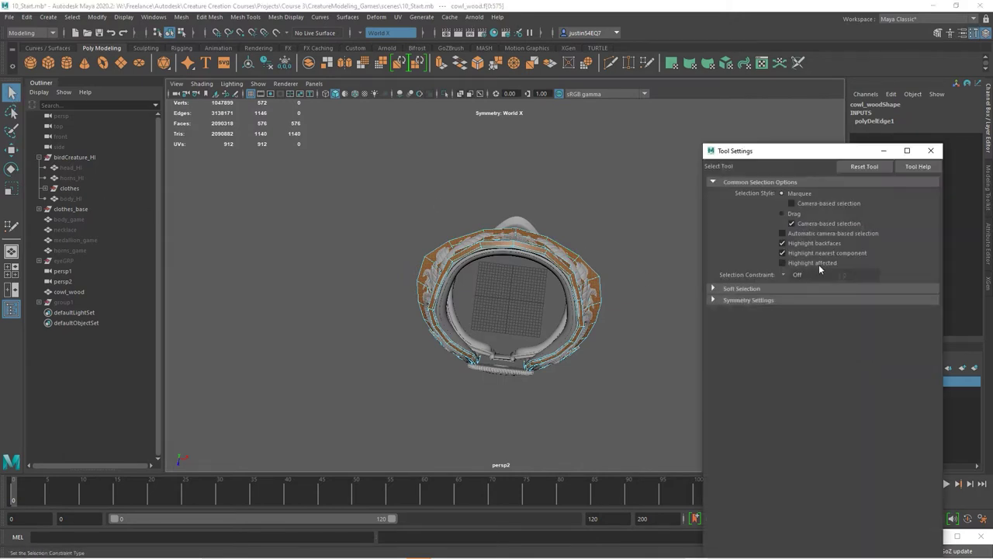
click(722, 303)
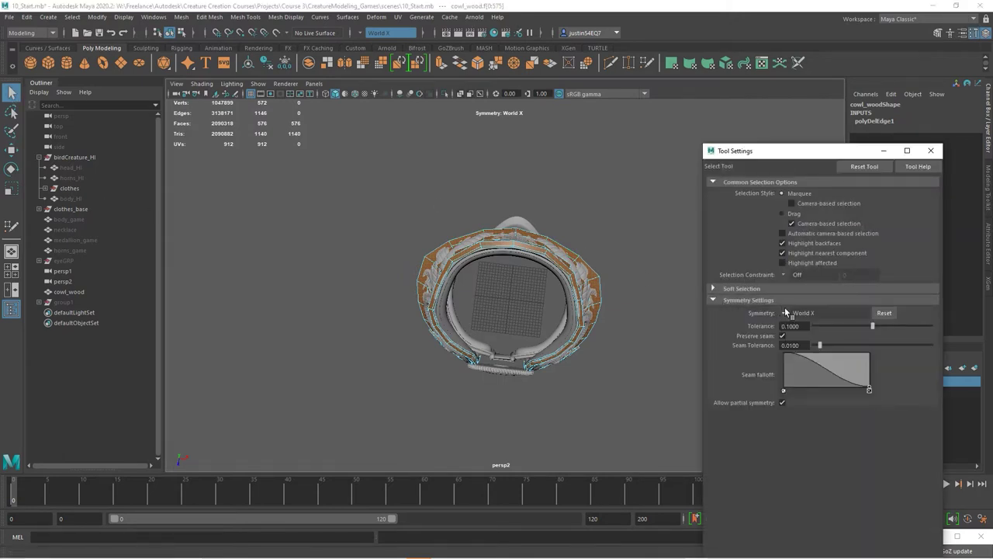
click(785, 313)
click(791, 315)
click(500, 212)
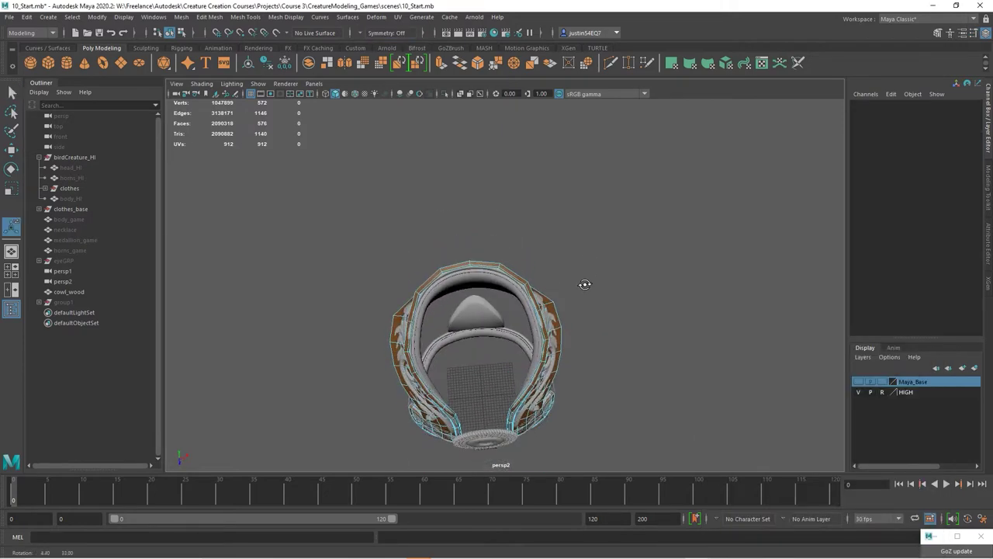
Step: Delete the edge loop running around the middle of cowl_wood's front rim
alt+drag(583, 284, 458, 371)
alt+drag(457, 334, 325, 99)
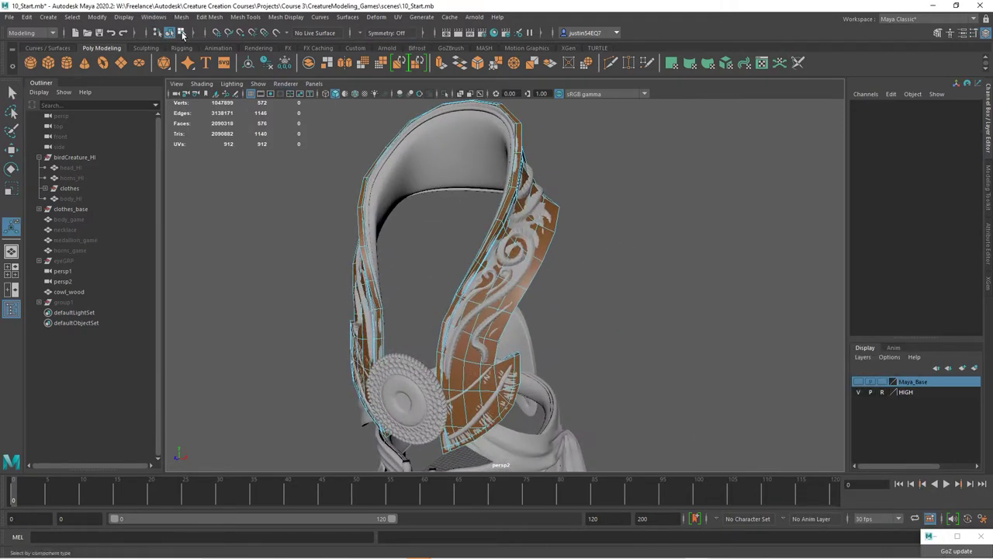
click(160, 33)
alt+drag(540, 292, 462, 221)
right_drag(462, 219, 461, 205)
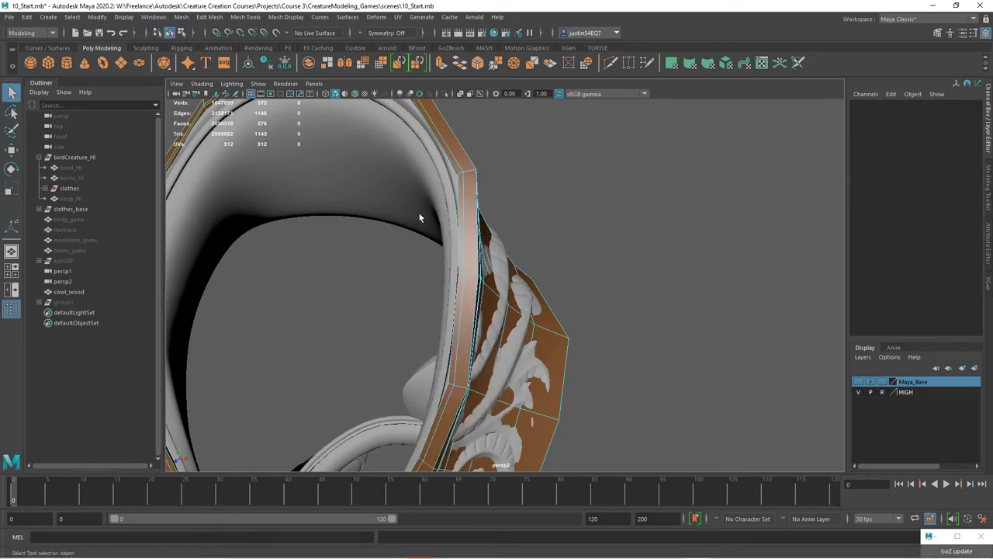
right_drag(465, 217, 386, 262)
double_click(467, 219)
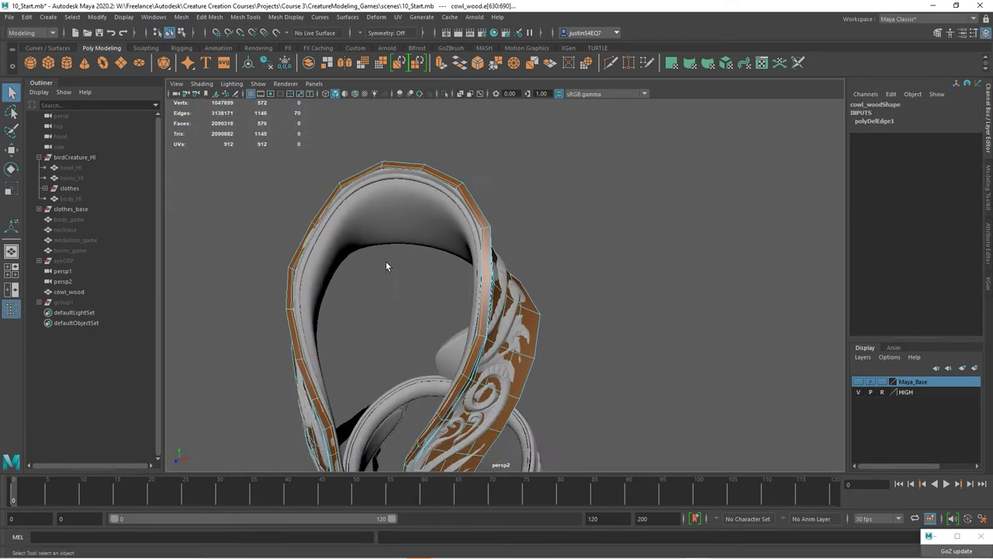
alt+drag(386, 262, 468, 257)
key(Delete)
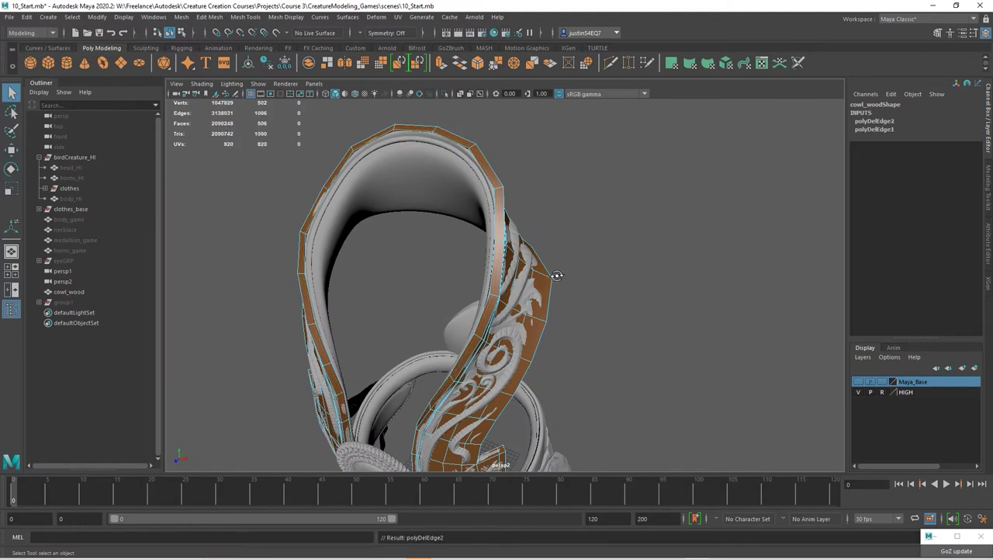
Step: Smooth the whole cowl_wood mesh by one division
alt+drag(557, 277, 473, 221)
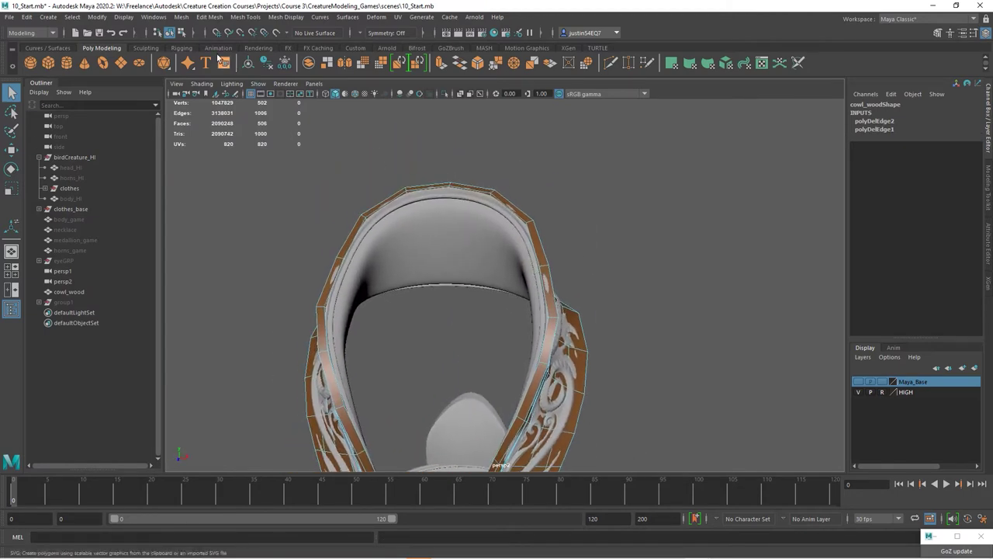
click(169, 34)
click(417, 182)
alt+drag(416, 181, 426, 245)
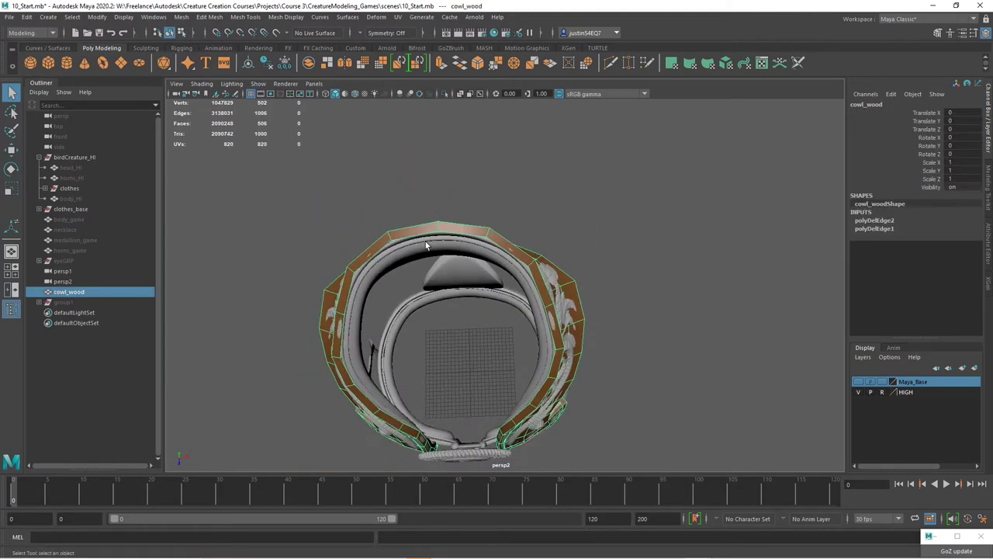
alt+drag(517, 285, 466, 230)
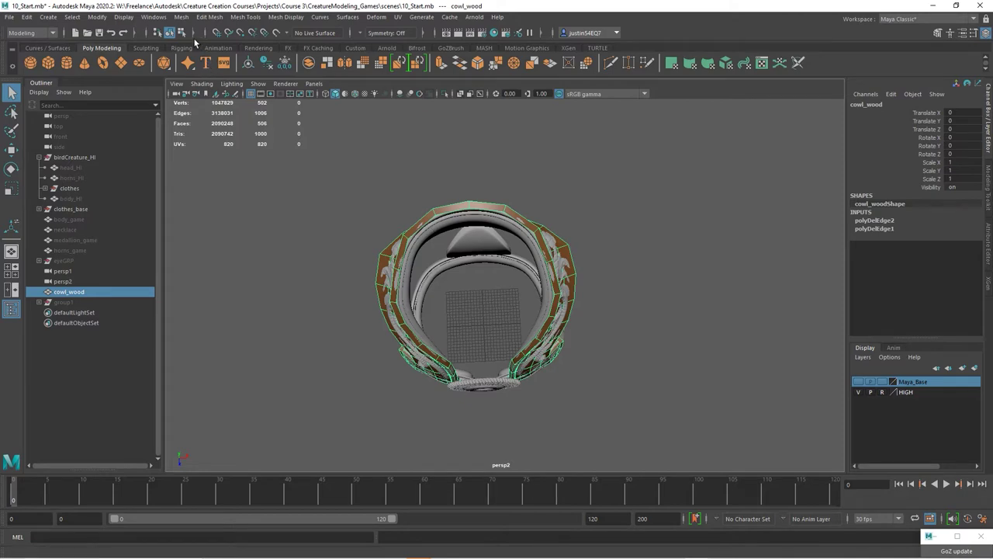
click(182, 18)
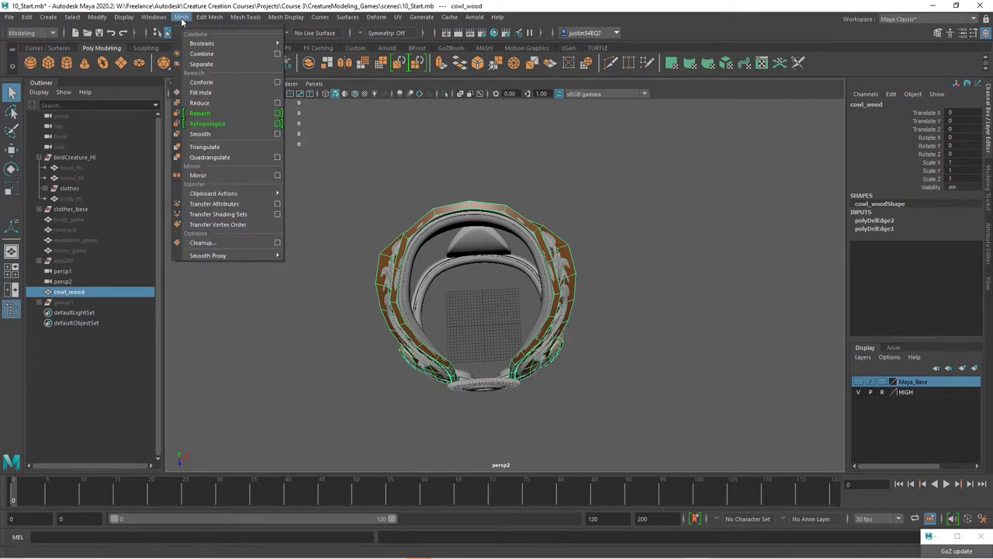
click(203, 133)
alt+drag(620, 284, 637, 226)
alt+right_drag(636, 226, 807, 263)
alt+right_drag(523, 306, 496, 299)
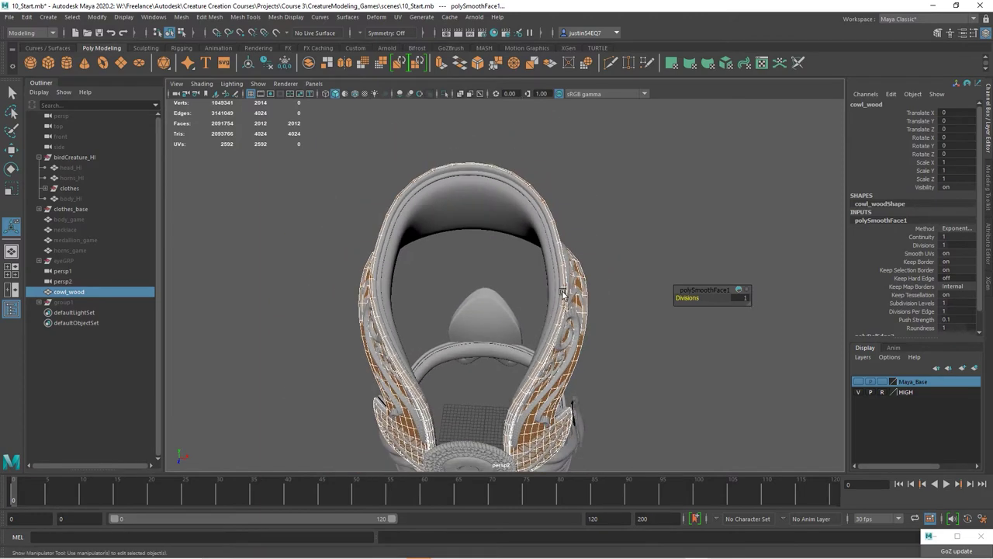
alt+drag(497, 298, 455, 305)
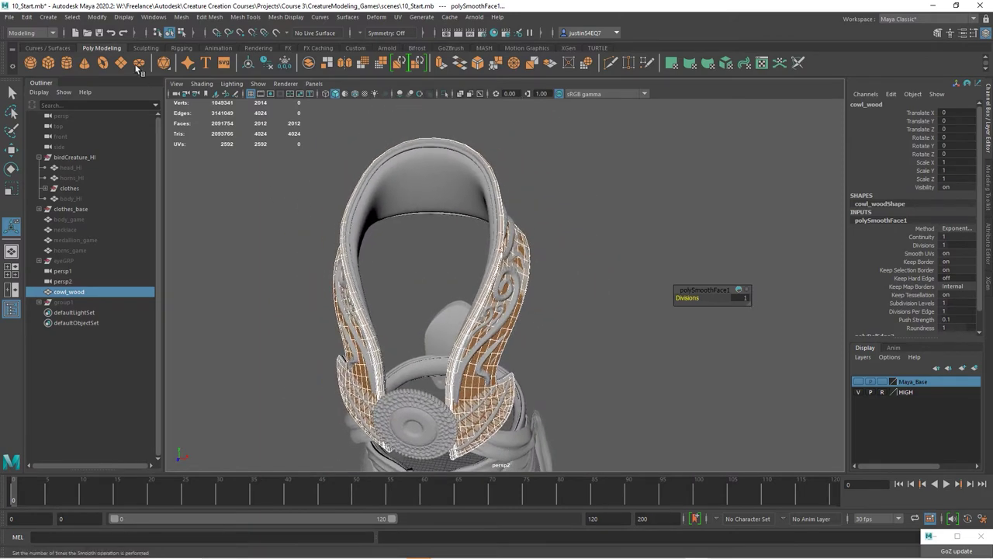
Step: Delete the construction history of cowl_wood
click(27, 17)
mouse_move(93, 132)
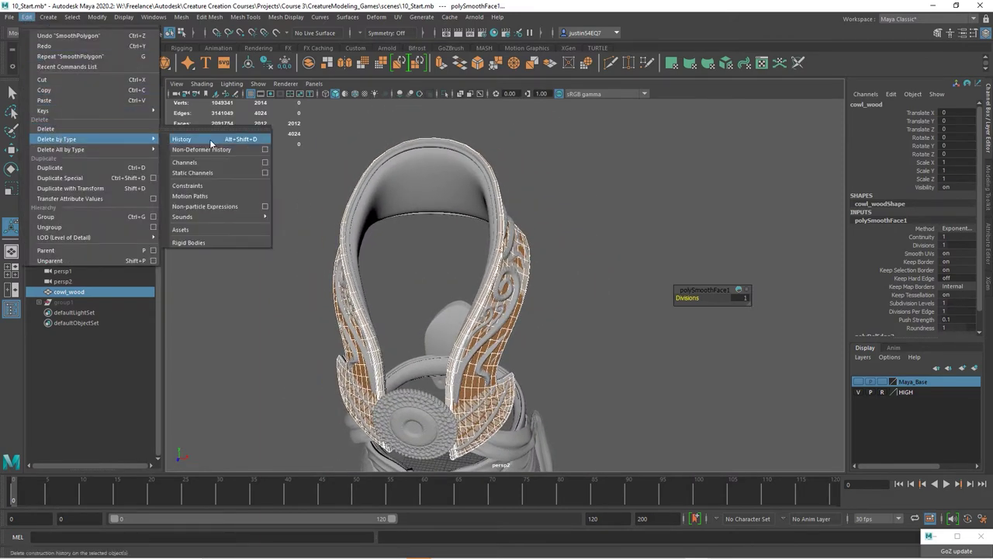
click(190, 137)
Step: Delete all faces on the creature's right half of cowl_wood, keeping only the left half
alt+drag(496, 138, 512, 213)
mouse_move(513, 220)
right_down()
mouse_move(524, 214)
mouse_move(521, 236)
right_up()
mouse_move(520, 235)
alt+mouse_down()
mouse_move(576, 171)
mouse_move(520, 217)
alt+mouse_up()
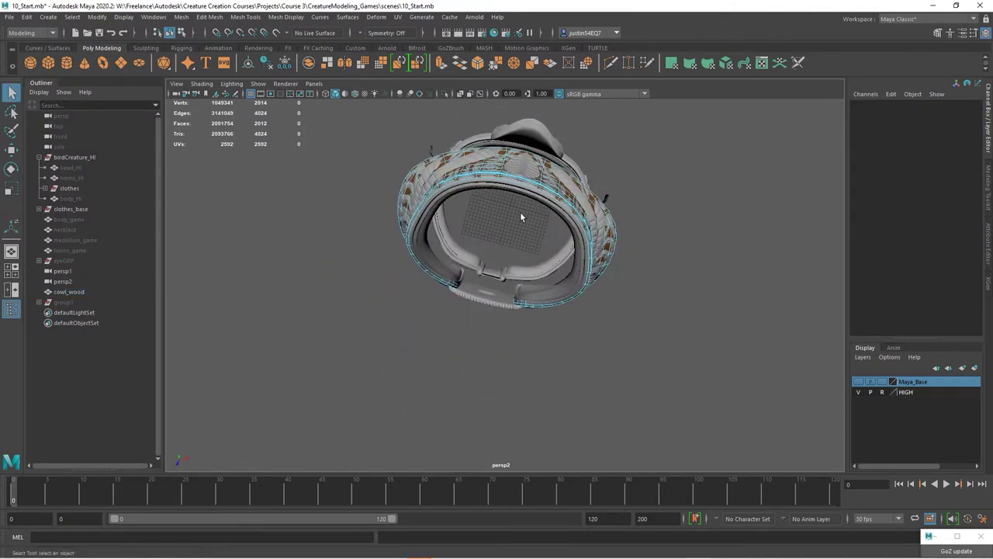
alt+drag(490, 159, 469, 264)
shift+double_click(472, 267)
key(Delete)
double_click(438, 262)
key(Delete)
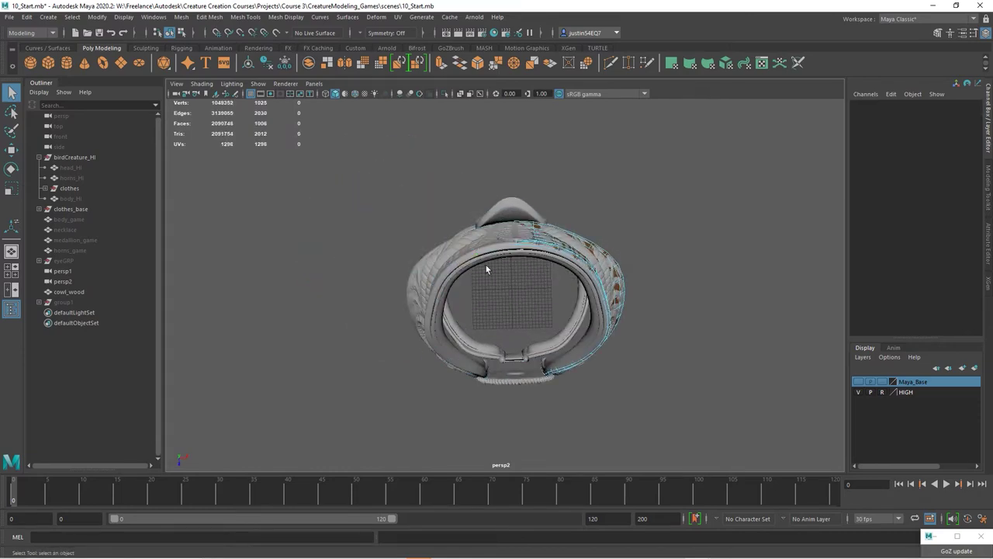
Step: Isolate the remaining half of cowl_wood in the viewport so the high-resolution meshes are out of view
alt+drag(419, 269, 505, 303)
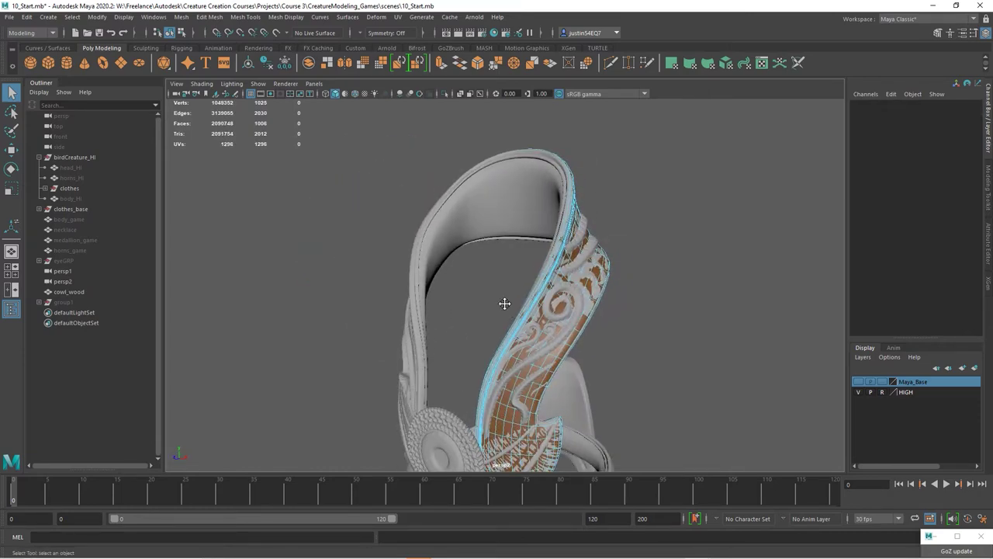
alt+right_drag(505, 303, 442, 249)
mouse_move(442, 249)
alt+mouse_down()
mouse_move(501, 243)
mouse_move(512, 264)
mouse_move(426, 246)
alt+mouse_up()
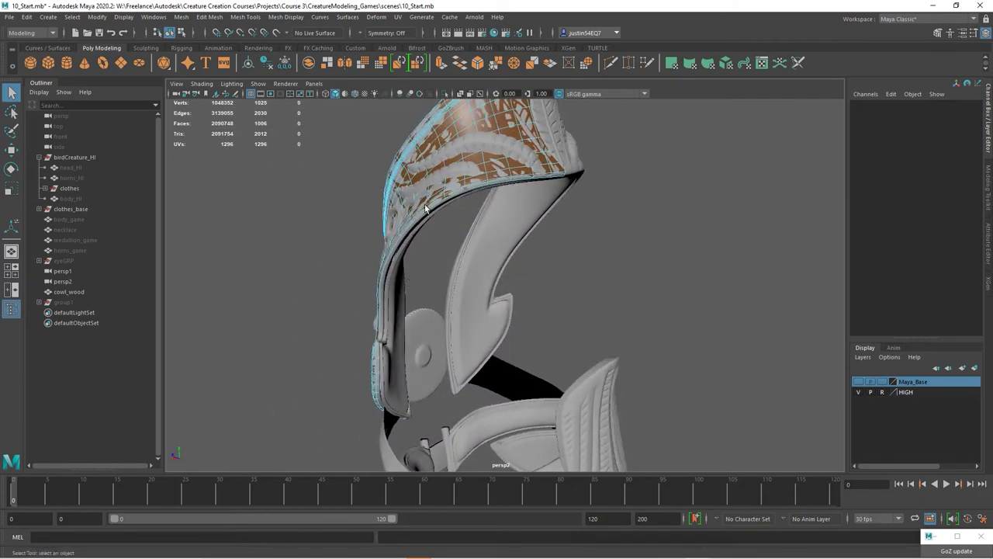
alt+drag(430, 208, 459, 159)
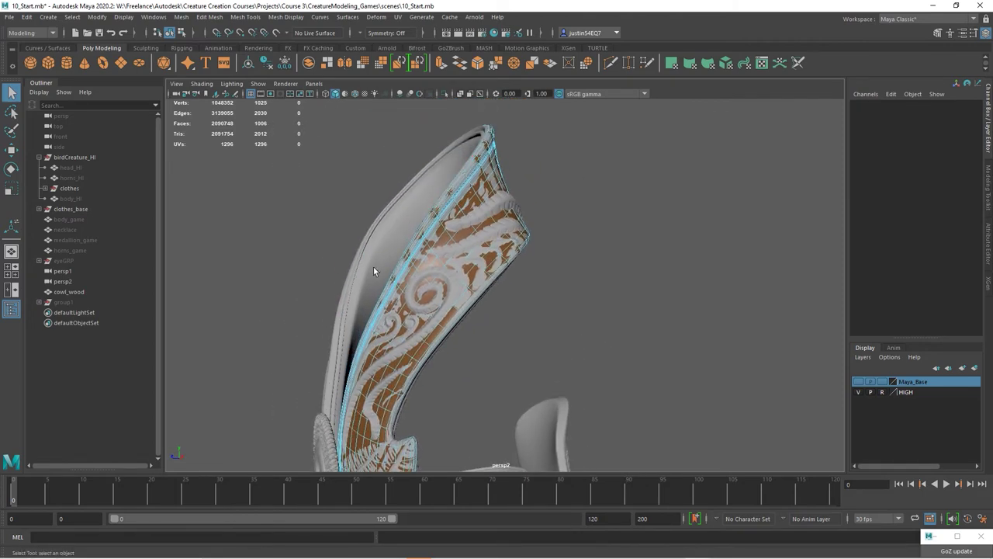
alt+drag(373, 270, 504, 310)
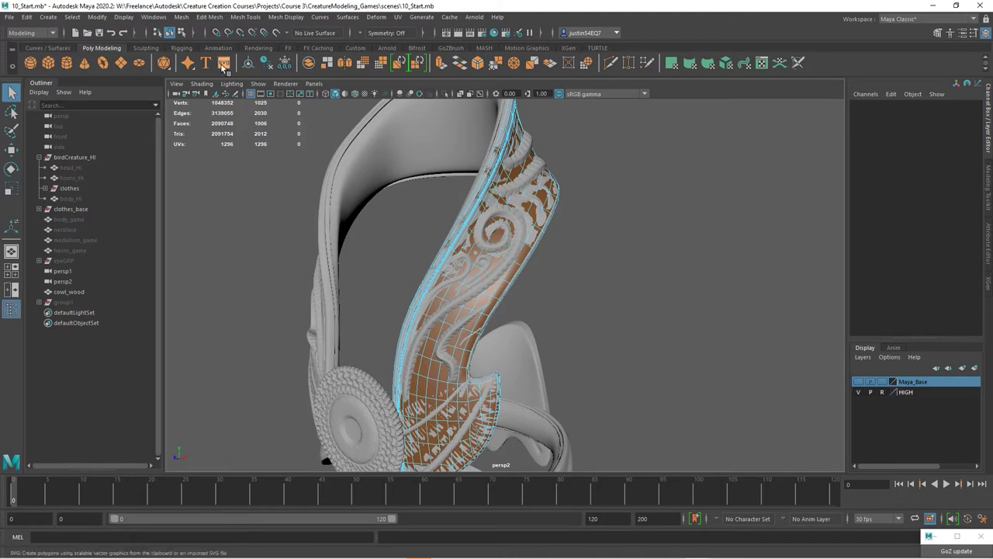
click(167, 34)
click(257, 83)
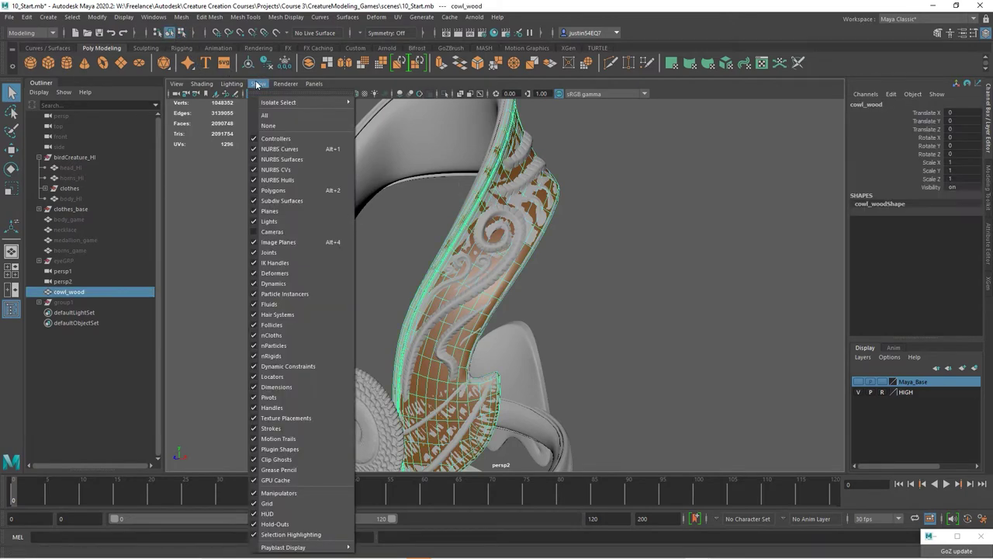
mouse_move(310, 102)
click(384, 101)
alt+drag(629, 228, 589, 218)
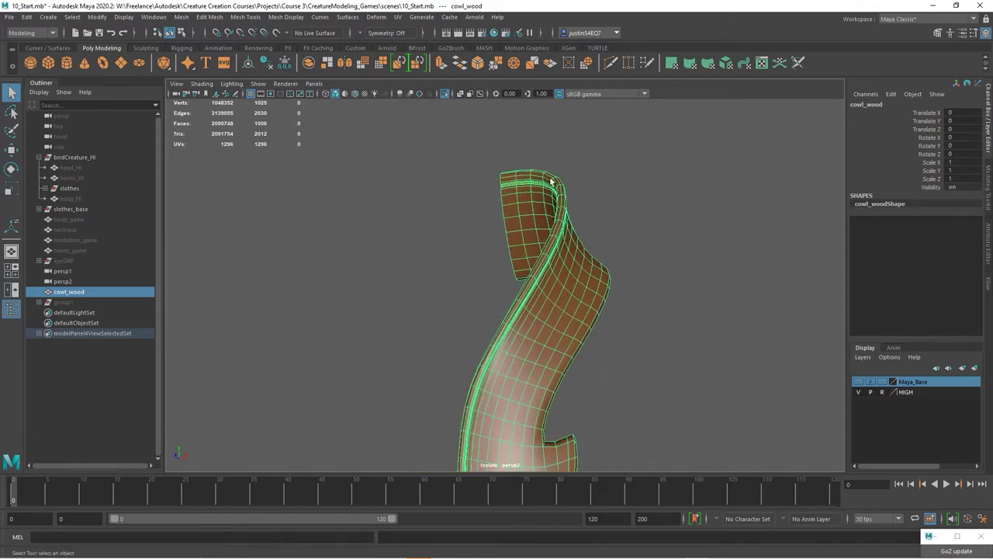
Step: Examine the smoothed half-cowl's wireframe, closely following the rim and the yellow groove near the centre seam
alt+drag(548, 178, 571, 189)
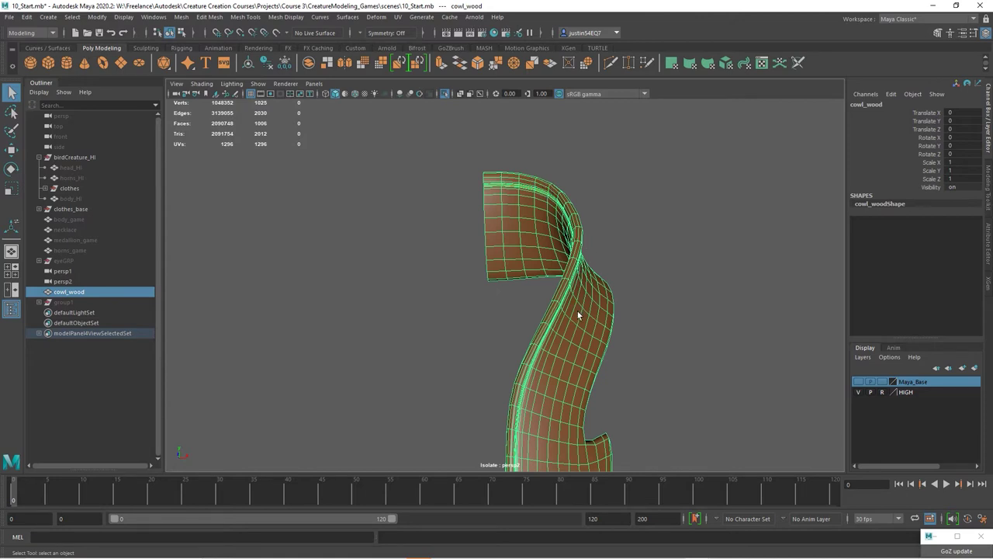
alt+drag(578, 315, 566, 250)
alt+drag(492, 339, 505, 357)
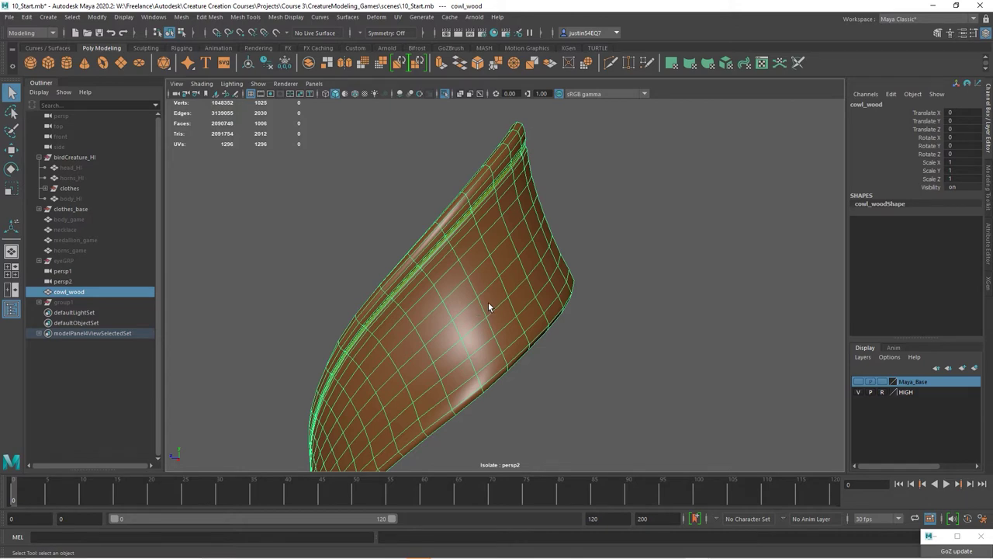
alt+drag(449, 327, 469, 306)
right_drag(490, 247, 494, 234)
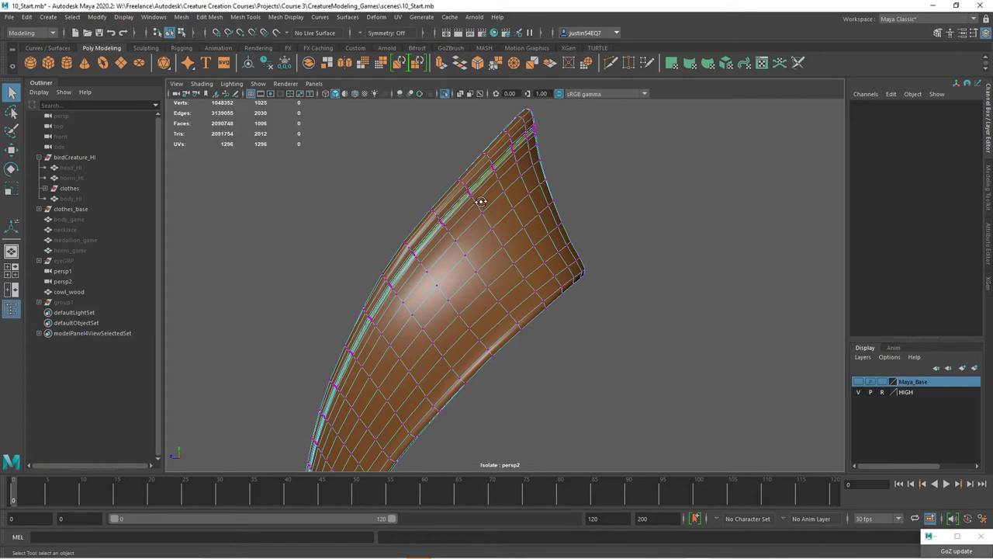
alt+drag(481, 202, 467, 211)
alt+middle_drag(467, 212, 472, 265)
alt+right_drag(472, 265, 626, 281)
alt+middle_drag(505, 256, 559, 290)
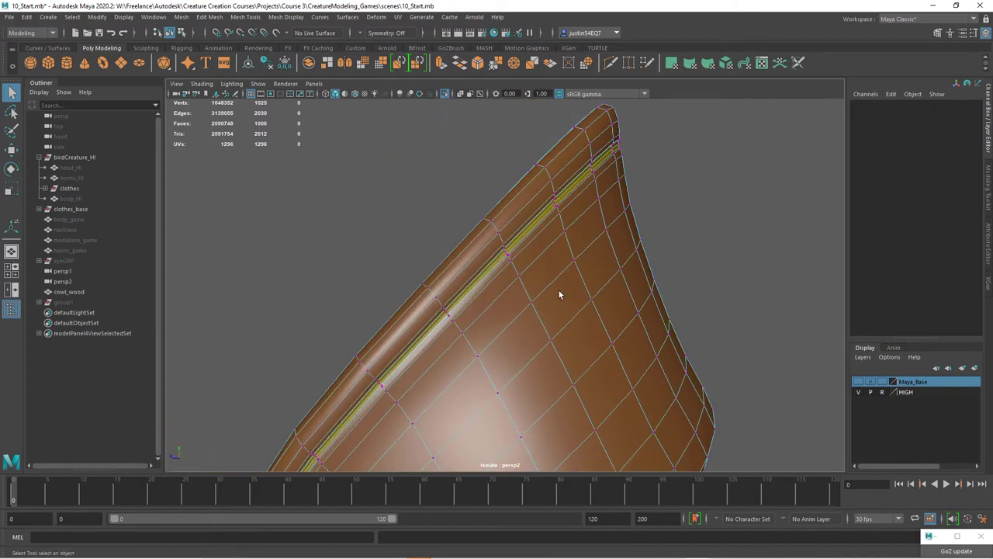
alt+drag(559, 290, 504, 284)
alt+middle_drag(483, 215, 490, 291)
alt+right_drag(490, 291, 702, 304)
alt+middle_drag(639, 254, 583, 273)
alt+drag(583, 273, 580, 187)
Step: Delete the edge loop running lengthwise through the middle of the yellow groove on cowl_wood
mouse_move(580, 187)
right_down()
mouse_move(579, 167)
mouse_move(578, 184)
right_up()
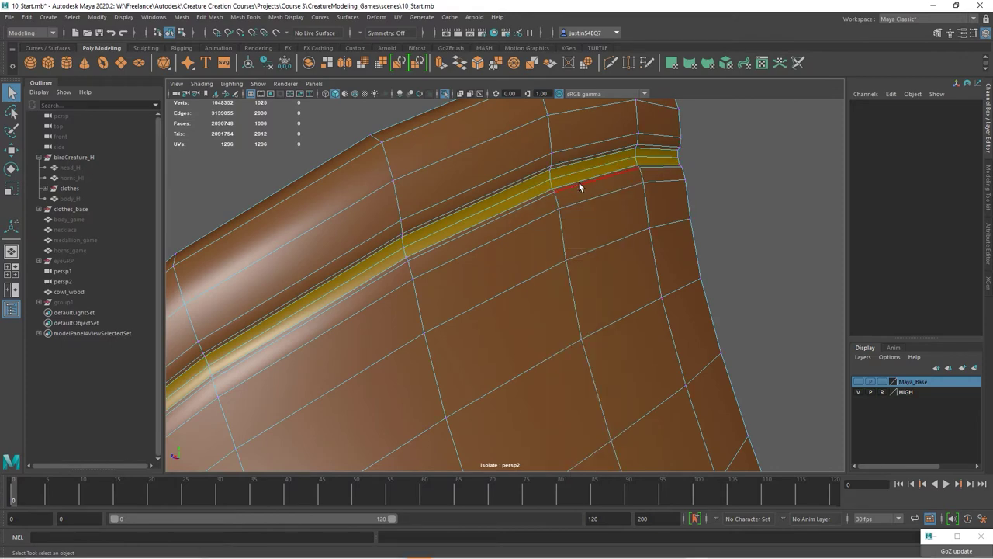
double_click(579, 182)
alt+drag(536, 223, 572, 223)
alt+drag(659, 201, 714, 186)
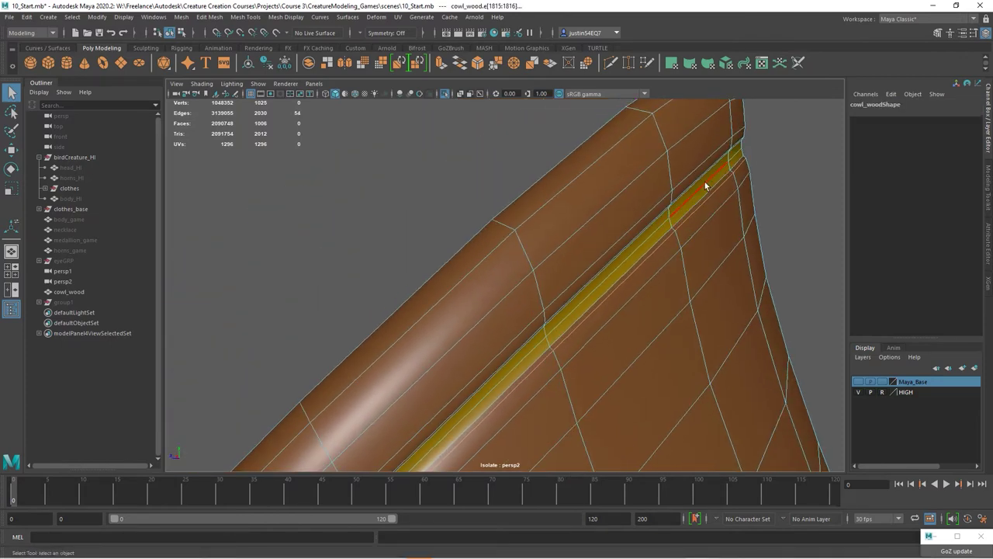
alt+drag(709, 222, 600, 255)
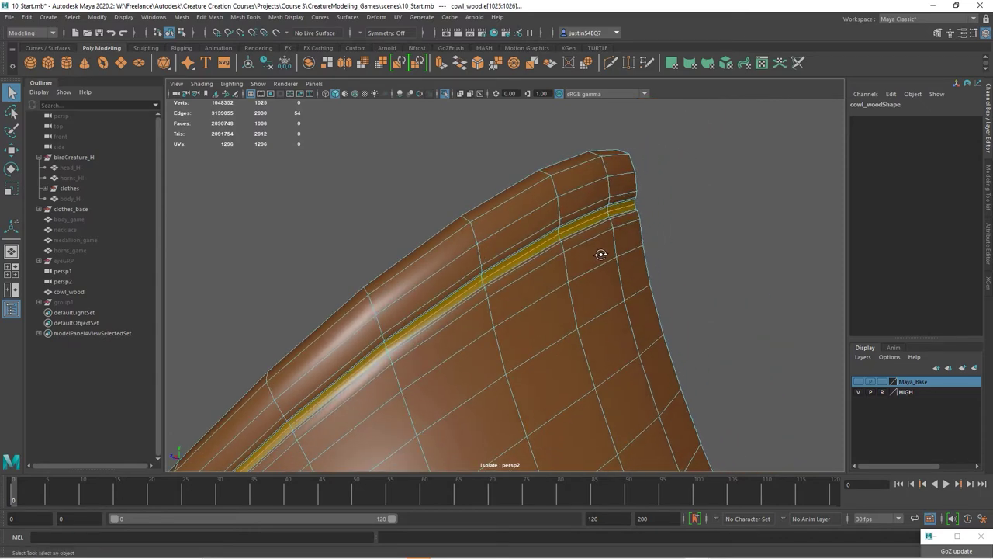
key(Delete)
Step: Inspect the edge flow across the rim, groove and side surface of the half-cowl from several angles
alt+drag(595, 259, 544, 219)
alt+middle_drag(544, 220, 557, 264)
alt+right_drag(557, 264, 553, 251)
alt+drag(552, 250, 599, 253)
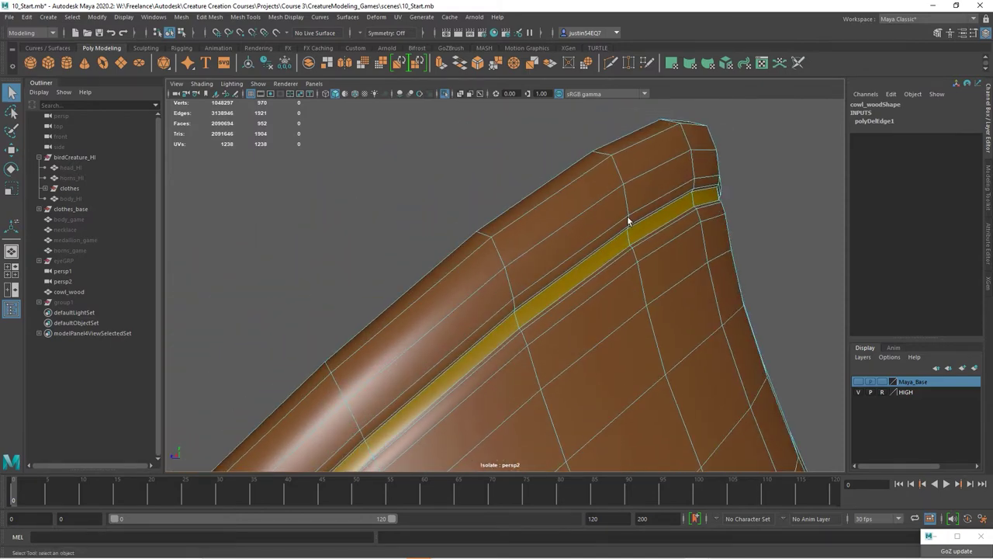
alt+drag(691, 243, 652, 301)
alt+right_drag(652, 302, 548, 315)
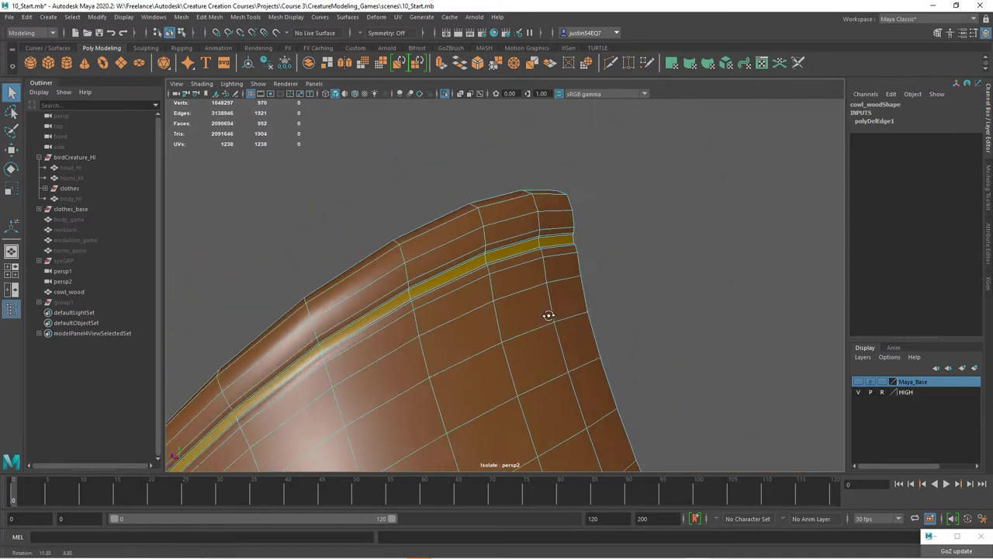
alt+drag(548, 315, 555, 316)
alt+middle_drag(556, 315, 552, 288)
alt+drag(552, 289, 572, 303)
alt+middle_drag(572, 303, 570, 294)
alt+right_drag(570, 294, 643, 279)
alt+drag(643, 280, 509, 298)
alt+middle_drag(509, 299, 532, 297)
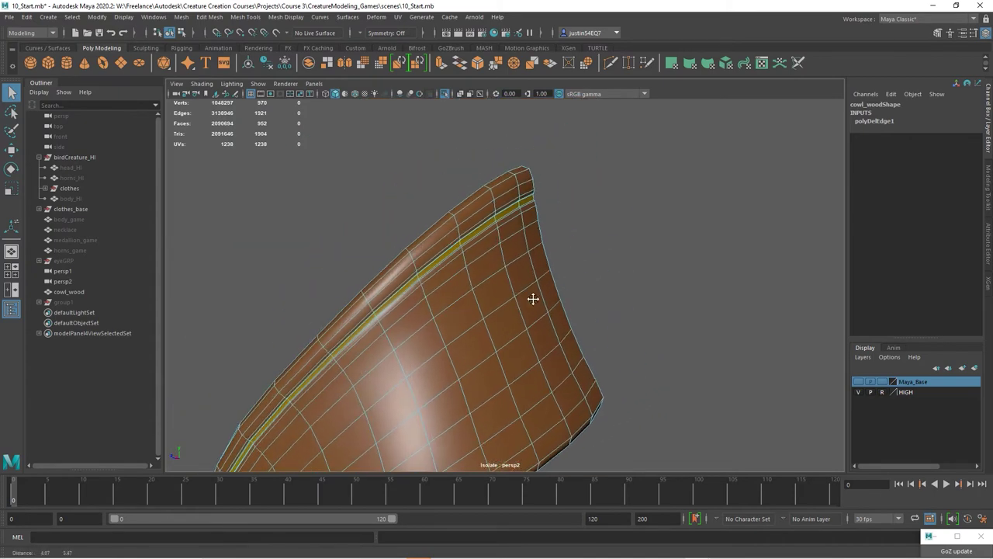
alt+right_drag(533, 297, 612, 249)
alt+drag(612, 249, 540, 266)
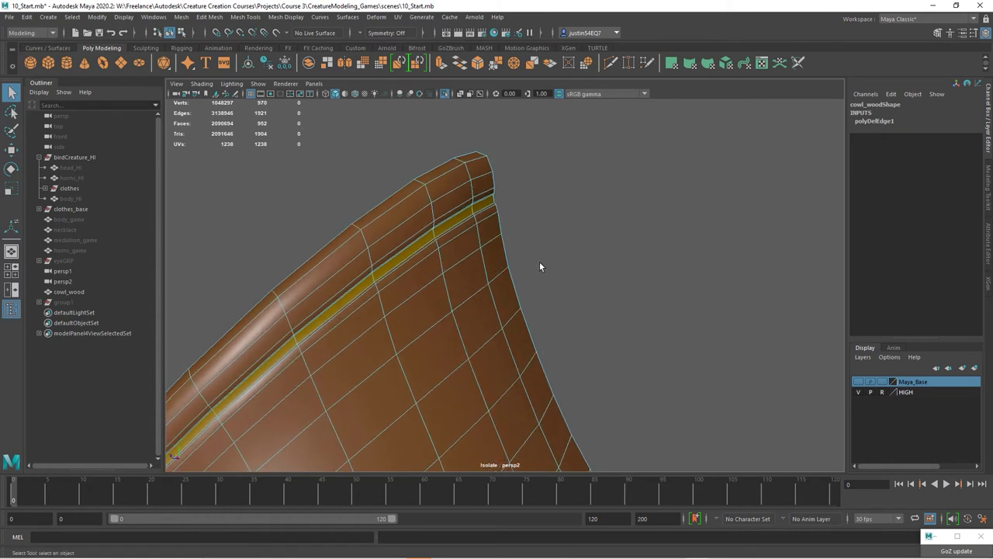
Step: Merge the two vertices just below the yellow groove on cowl_wood's centre edge, and merge the adjacent pair the same way
right_drag(496, 247, 446, 241)
click(501, 235)
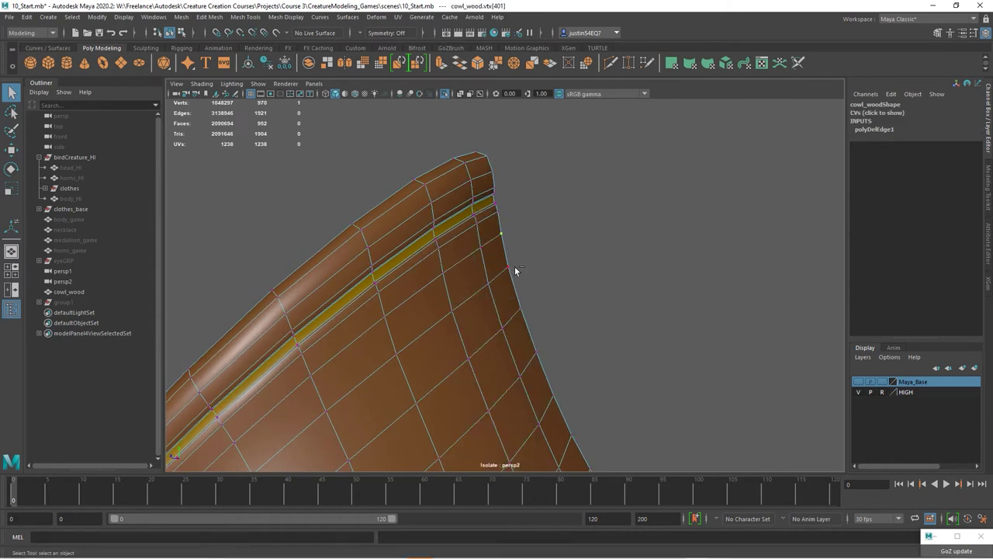
shift+click(514, 266)
scroll(523, 276, down, 3)
click(209, 17)
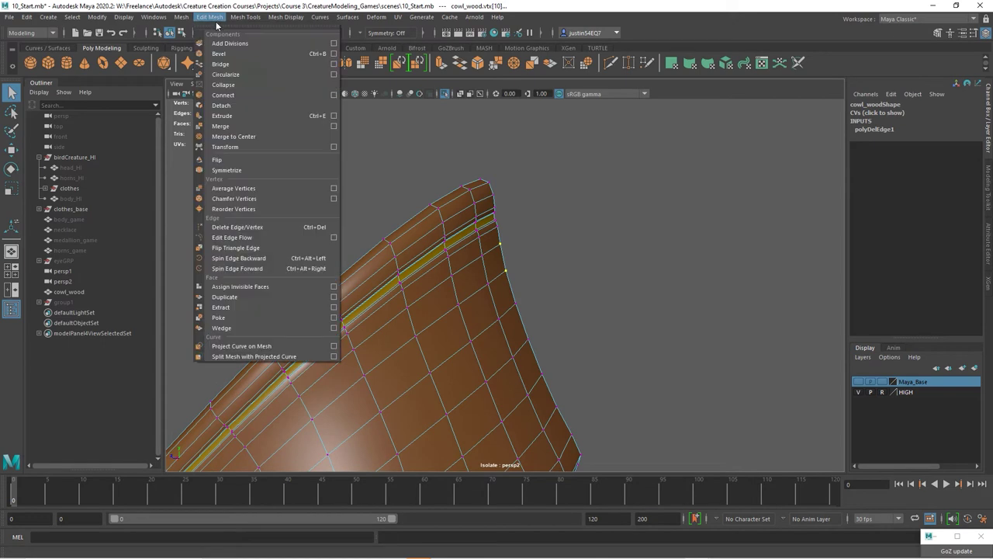
click(222, 127)
key(t)
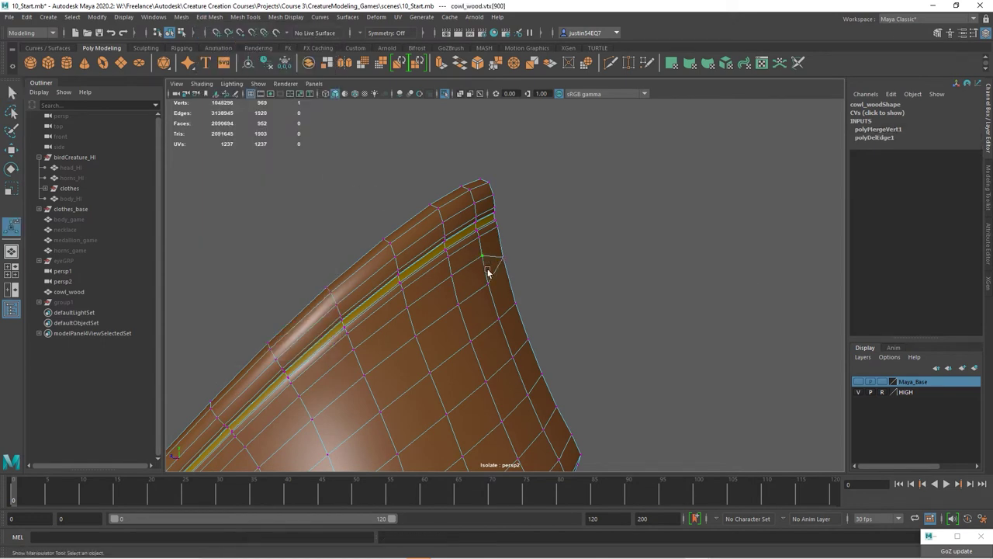
key(g)
key(t)
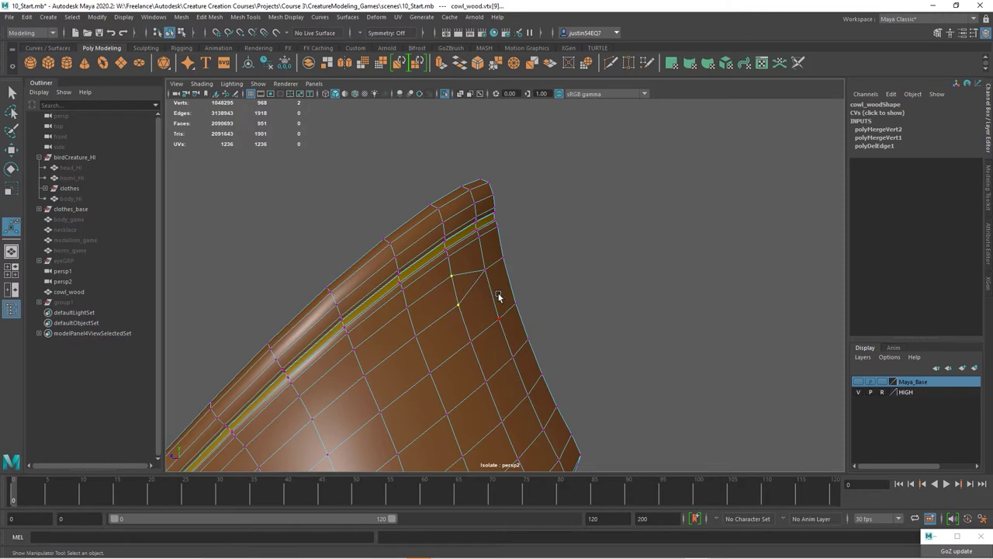
Step: Merge the next three vertex pairs directly below the groove, working away from the centre edge
key(g)
key(t)
key(g)
click(354, 349)
shift+click(365, 377)
key(g)
Step: Collapse two more vertex pairs below the groove along the upper curve of the half-cowl
alt+right_drag(492, 365, 383, 348)
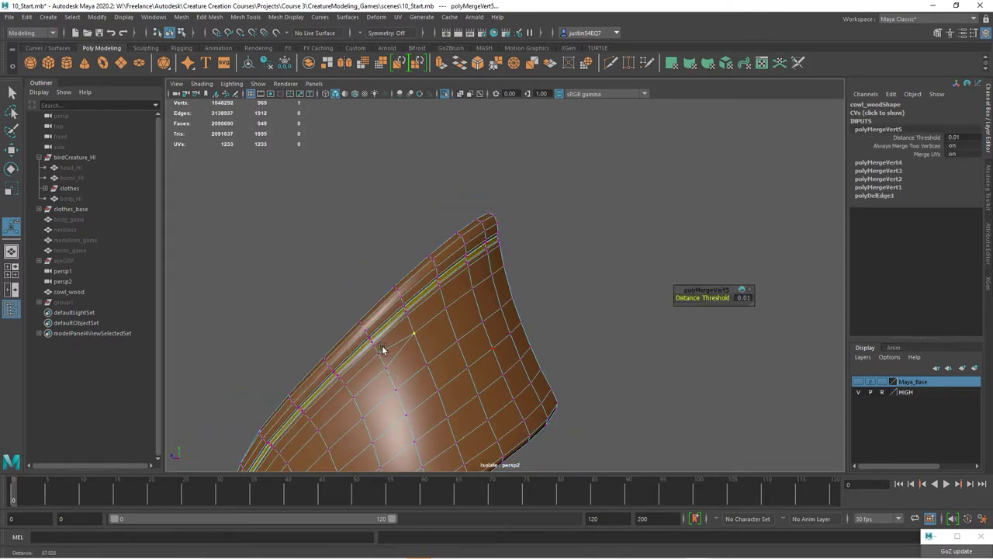
alt+middle_drag(383, 348, 424, 279)
alt+right_drag(341, 283, 419, 290)
alt+drag(419, 290, 427, 252)
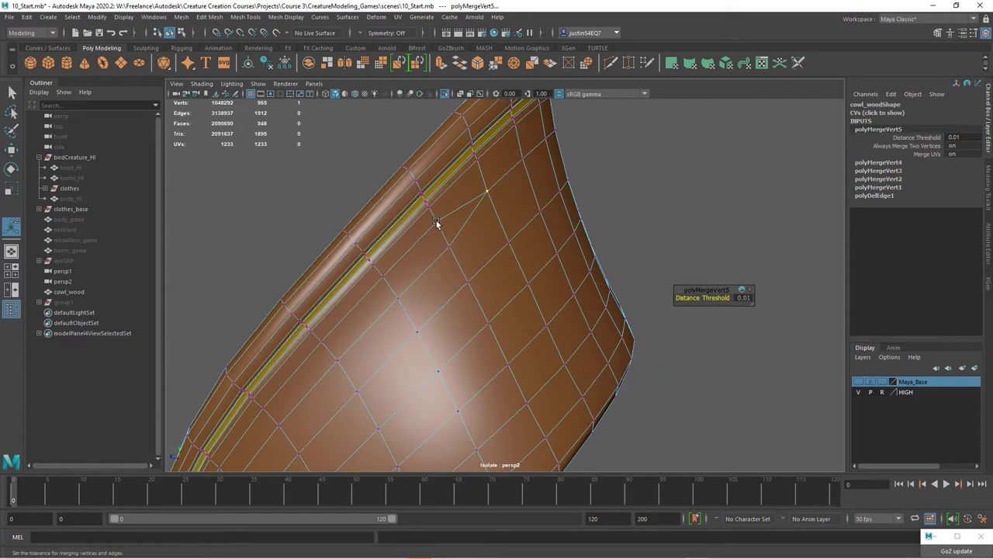
click(436, 222)
shift+click(449, 247)
key(g)
key(t)
click(393, 291)
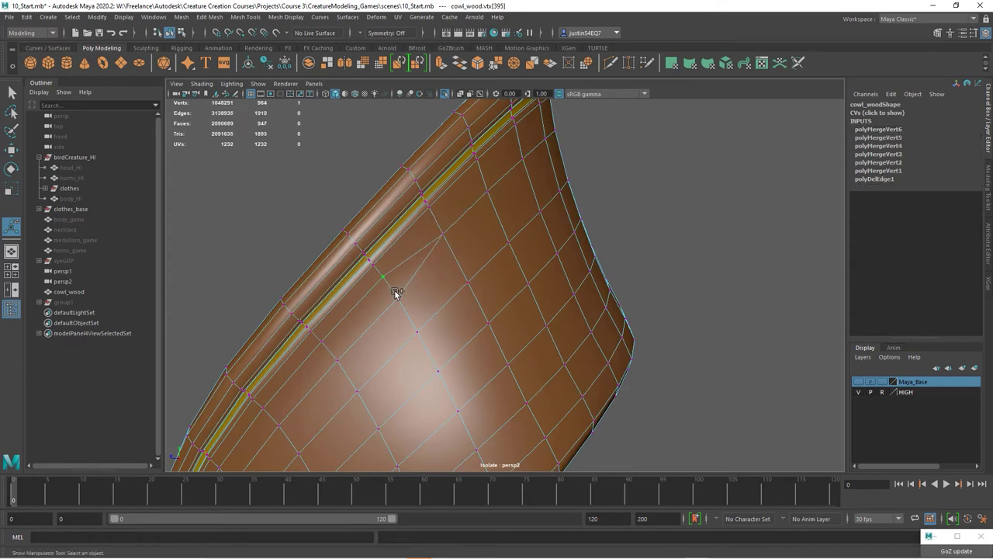
shift+click(391, 289)
key(g)
key(t)
Step: Merge four further vertex pairs below the groove, following it down the curve so two edge rows become one
click(319, 343)
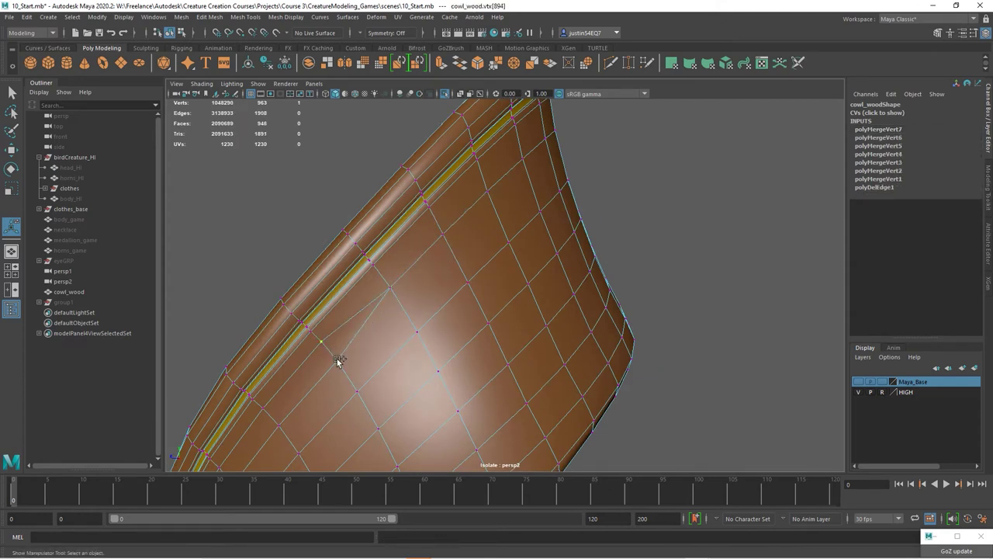
shift+click(338, 359)
key(g)
click(266, 408)
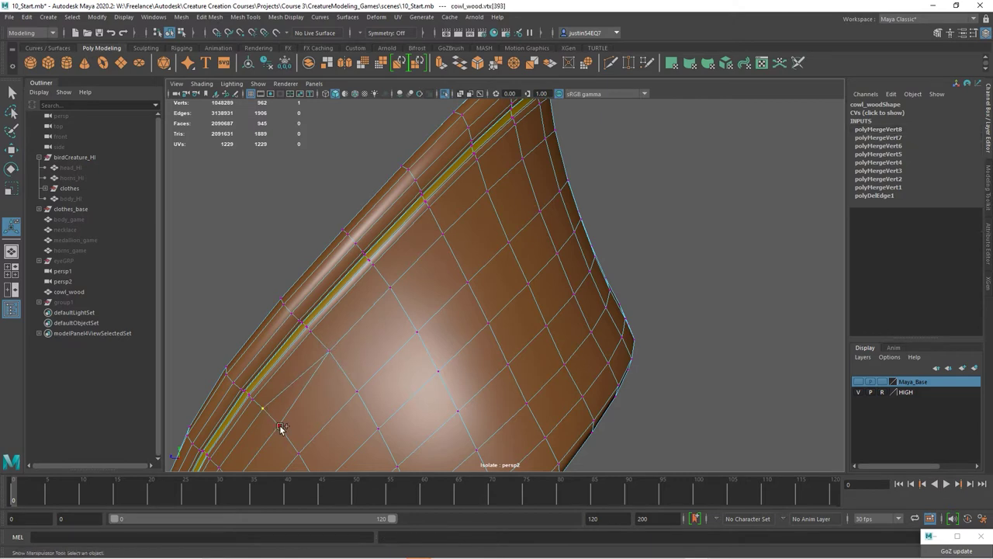
shift+click(282, 427)
key(g)
alt+middle_drag(296, 405, 388, 314)
click(346, 339)
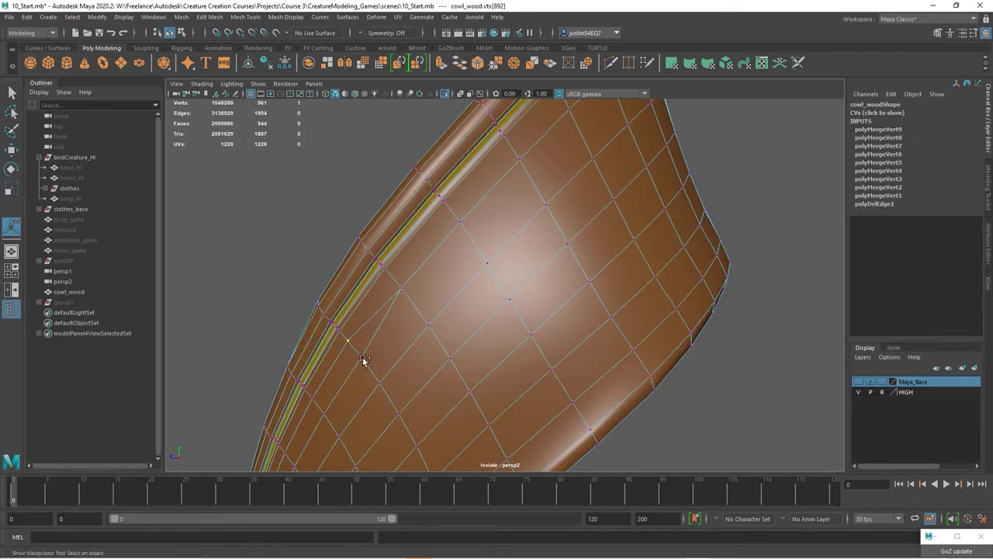
shift+click(362, 356)
key(g)
shift+click(326, 411)
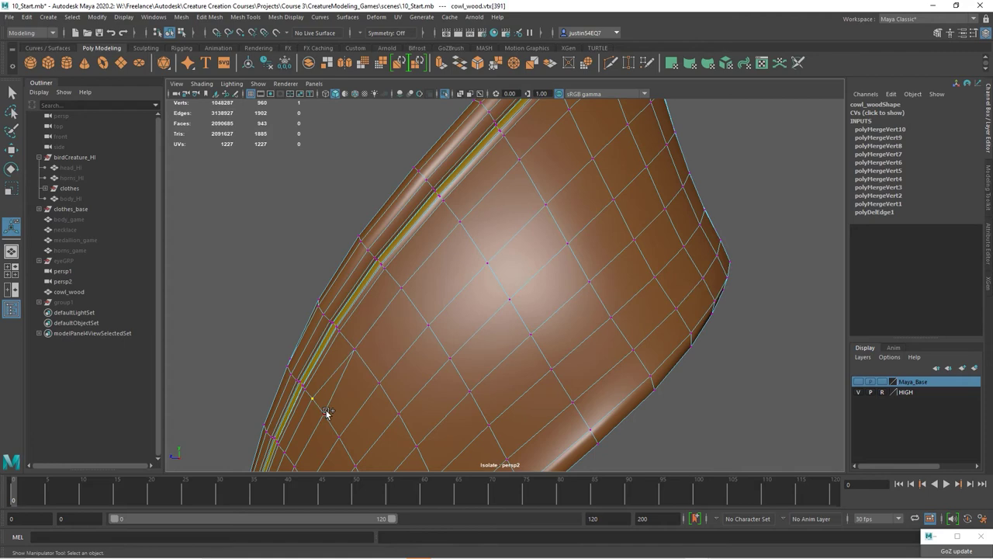
key(g)
Step: Merge the vertex pairs just above the lower rim, from the centre edge back across five columns
alt+drag(572, 251, 528, 286)
click(543, 295)
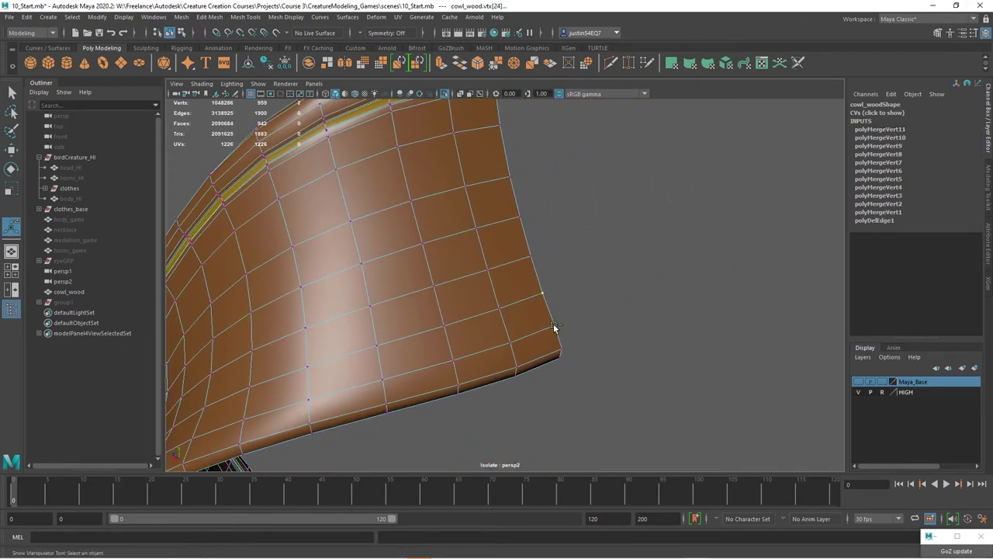
shift+click(383, 378)
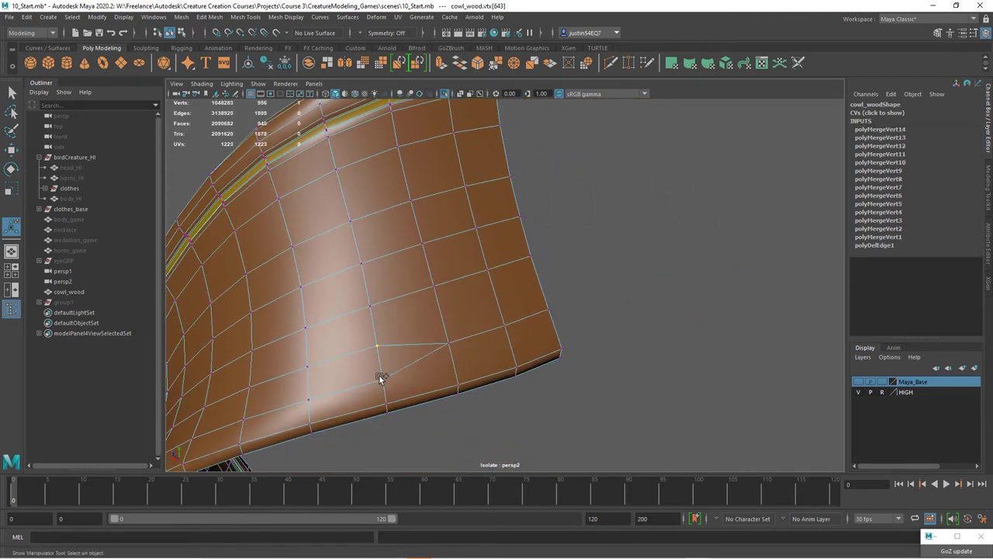
key(g)
click(307, 367)
shift+click(308, 400)
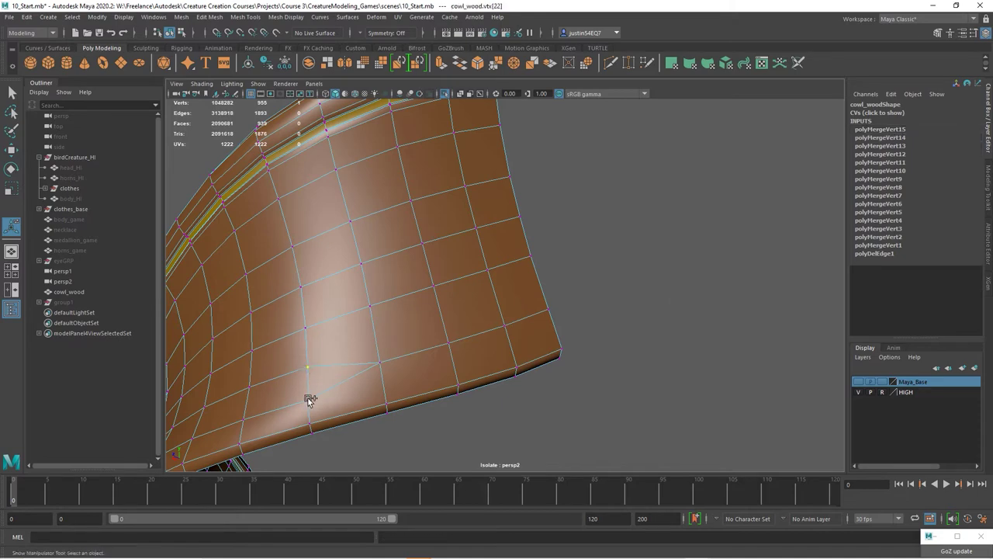
key(g)
Step: Continue along the groove, merging each remaining vertex pair beside it on the upper side of the cowl
alt+right_drag(490, 345, 350, 331)
alt+drag(350, 331, 432, 306)
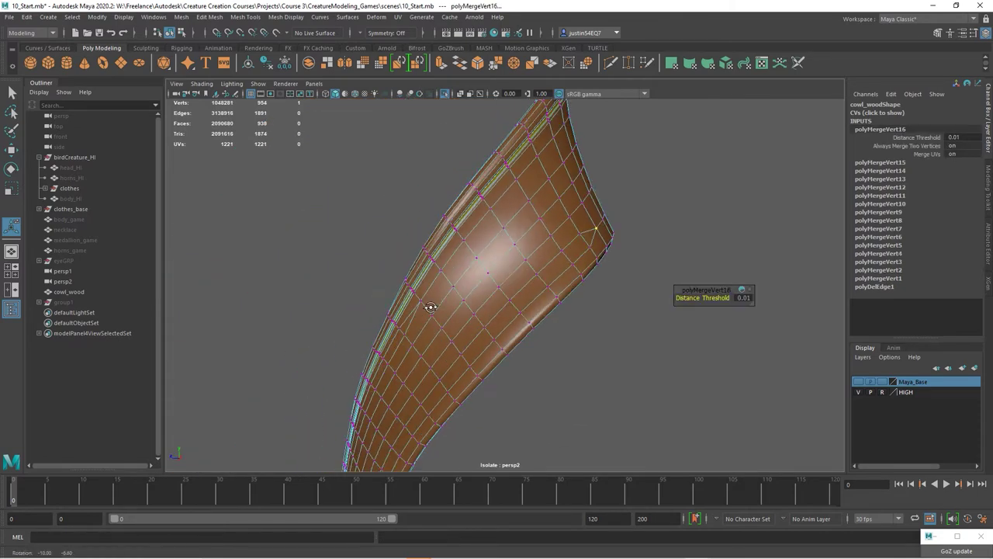
click(464, 247)
shift+click(473, 258)
key(g)
click(433, 304)
shift+click(442, 314)
key(g)
click(406, 354)
key(g)
shift+click(416, 362)
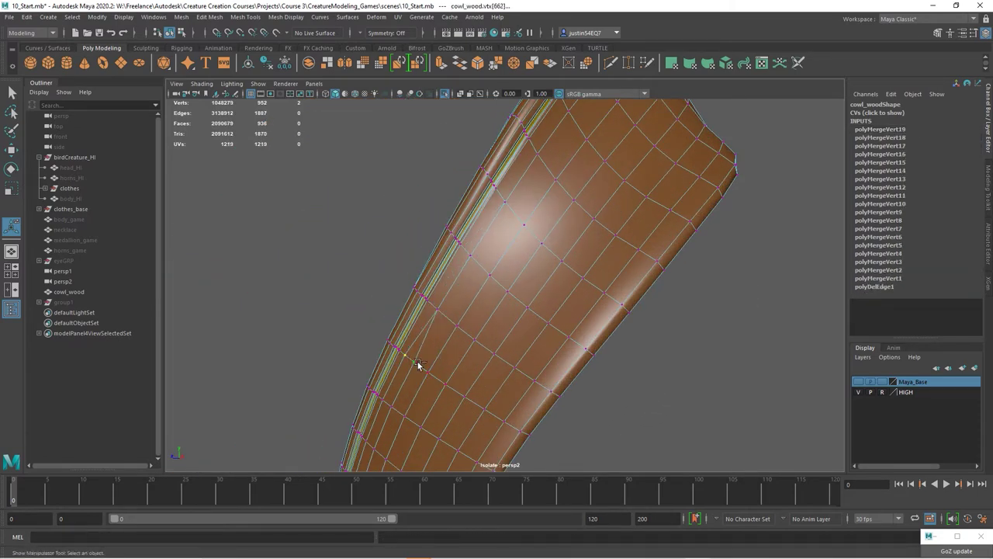
key(g)
Step: Merge the following vertex pairs beside the groove down the middle of the cowl's side
alt+drag(416, 365, 521, 293)
click(492, 240)
shift+click(510, 252)
key(g)
click(466, 300)
drag(448, 358, 460, 367)
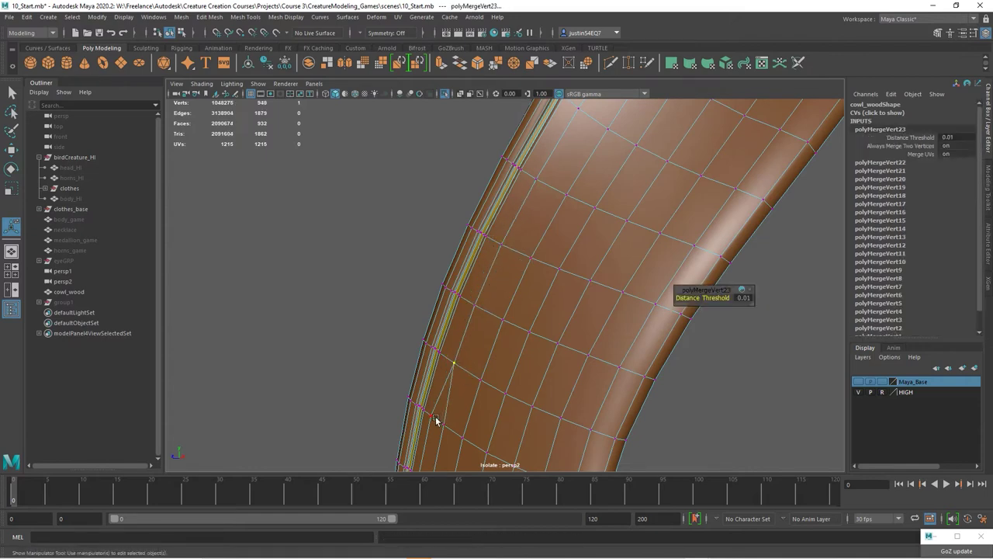
drag(431, 413, 443, 424)
Step: Merge the remaining vertex pairs beside the groove down to the pointed lower tip of the cowl
alt+middle_drag(481, 405, 566, 173)
drag(505, 253, 519, 256)
drag(498, 321, 510, 325)
drag(499, 398, 512, 401)
alt+middle_drag(514, 402, 517, 240)
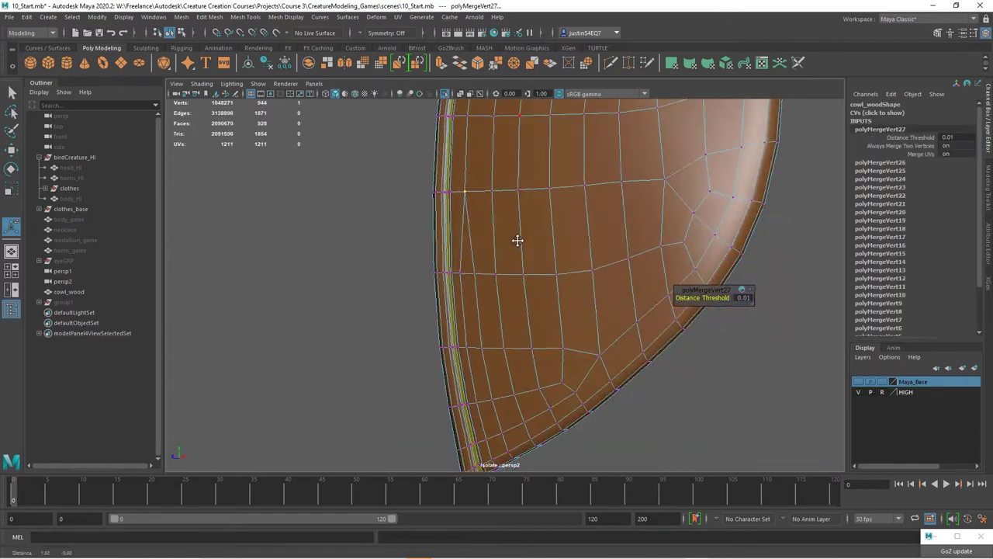
scroll(463, 290, up, 10)
scroll(516, 283, down, 10)
alt+middle_drag(517, 282, 479, 282)
drag(446, 244, 456, 244)
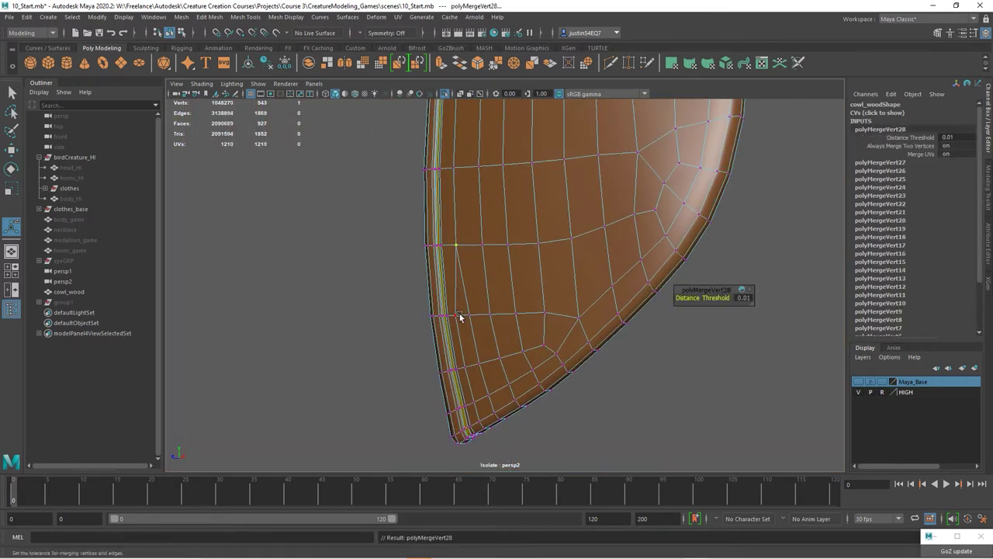
shift+click(489, 392)
key(g)
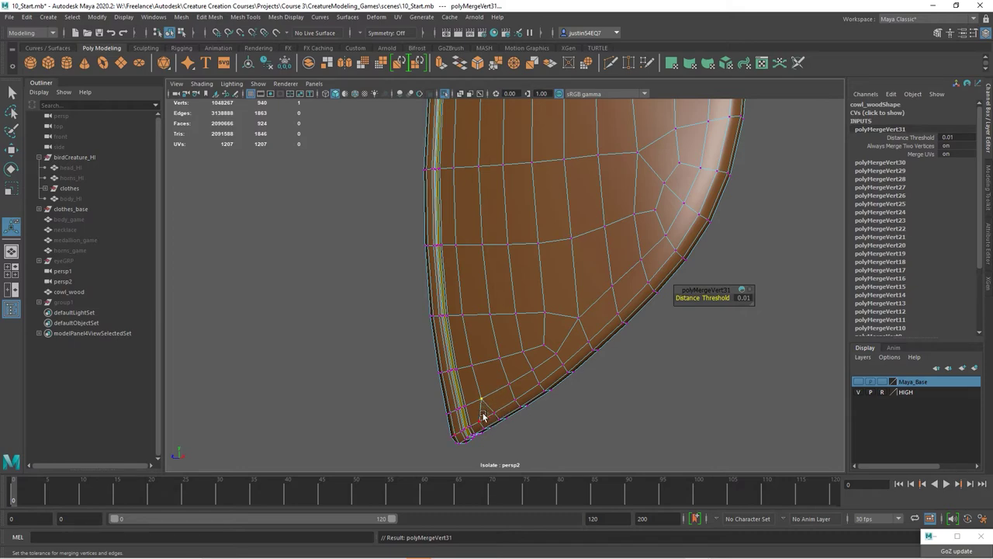
Step: Resume merging vertex pairs above the lower rim where the earlier rim merges stopped
alt+drag(530, 384, 471, 230)
click(467, 232)
shift+click(476, 257)
key(g)
click(424, 264)
shift+click(432, 288)
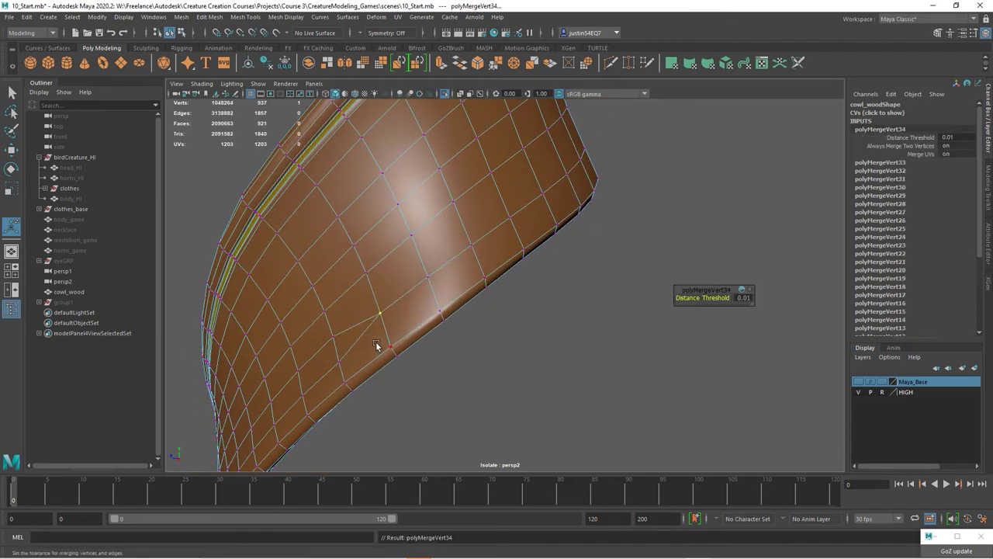
Step: Merge the next vertex pairs beside the rim as it curves down the side of the cowl
alt+drag(375, 341, 444, 256)
click(448, 249)
shift+click(466, 266)
key(g)
click(405, 296)
shift+click(423, 315)
key(g)
alt+drag(423, 313, 493, 253)
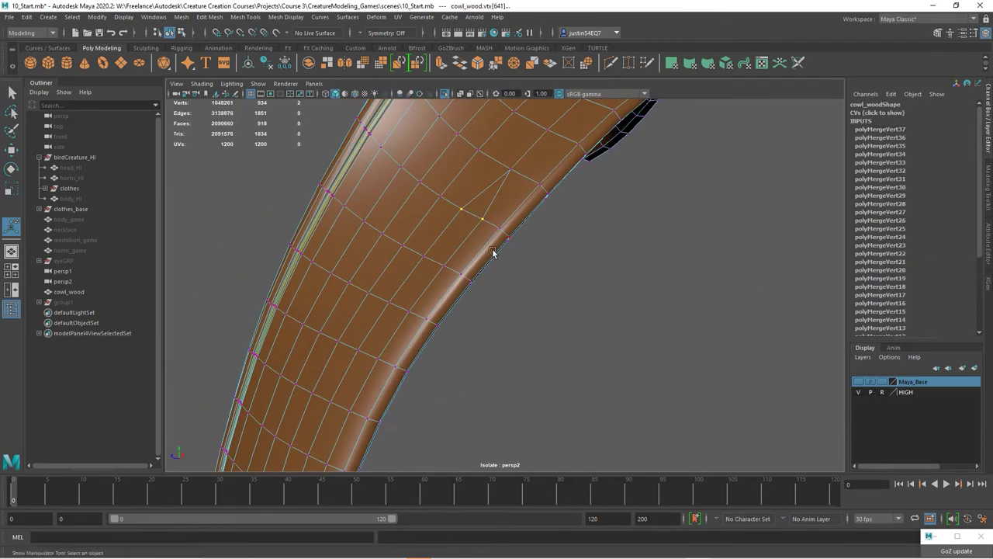
Step: Merge the vertex pairs alongside the rounded rim on the stretch leading down toward the notch
shift+click(445, 267)
key(g)
shift+click(409, 310)
key(g)
key(g)
alt+middle_drag(375, 358, 533, 168)
shift+click(505, 223)
key(g)
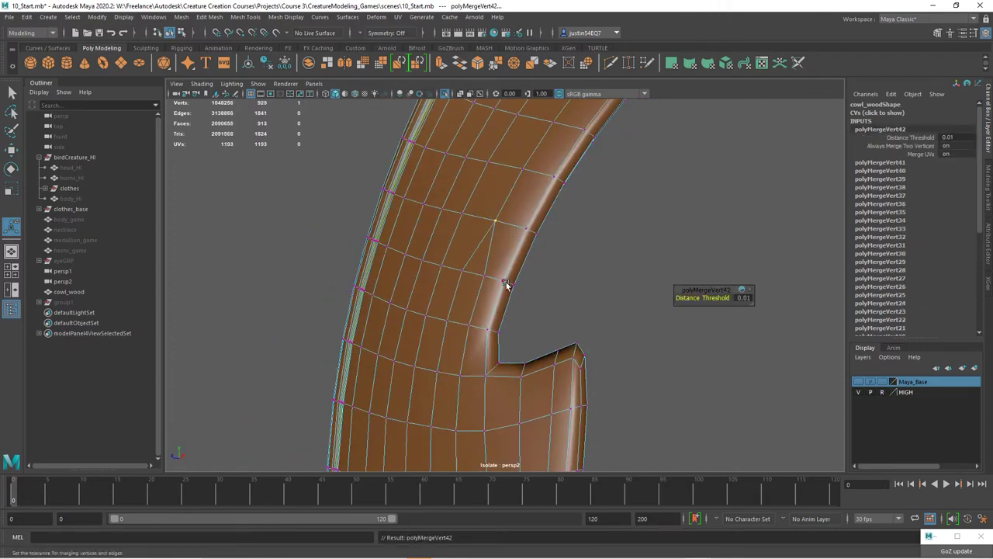
Step: Collapse the vertex pairs in the rows beside the notch in the cowl's rim
key(g)
click(447, 320)
shift+click(469, 324)
key(g)
key(g)
key(g)
Step: Merge the last vertex pairs on the lobe below the notch to finish removing the extra lengthwise edge row
alt+middle_drag(465, 387, 491, 303)
click(466, 332)
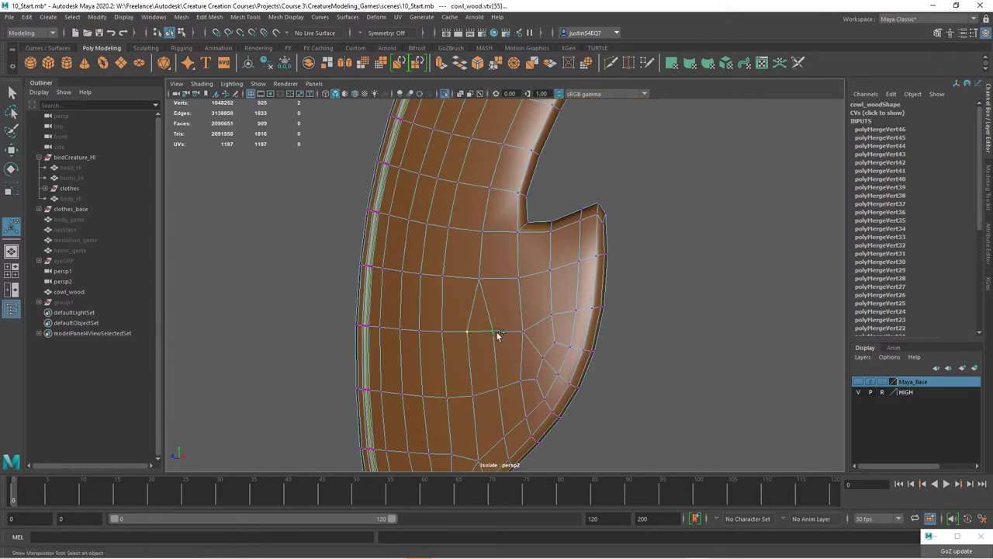
shift+click(497, 334)
key(g)
alt+middle_drag(522, 406, 495, 232)
click(439, 339)
shift+click(465, 315)
key(g)
Step: Delete the surplus lengthwise edge loops from the cowl's side surface between the groove and the rim
scroll(504, 321, down, 3)
alt+middle_drag(521, 116, 534, 256)
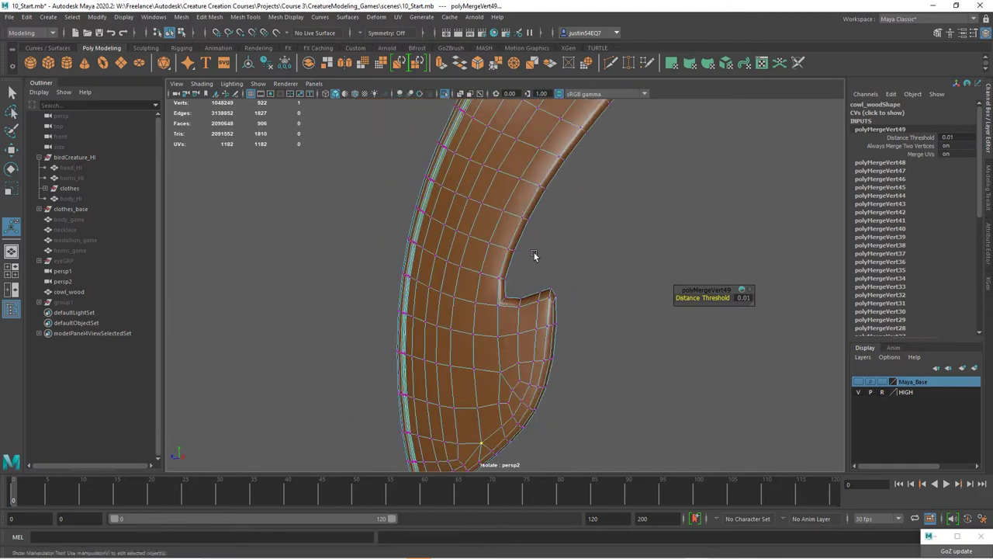
alt+drag(535, 255, 555, 247)
alt+drag(549, 303, 492, 317)
right_click(494, 262)
right_drag(497, 259, 492, 235)
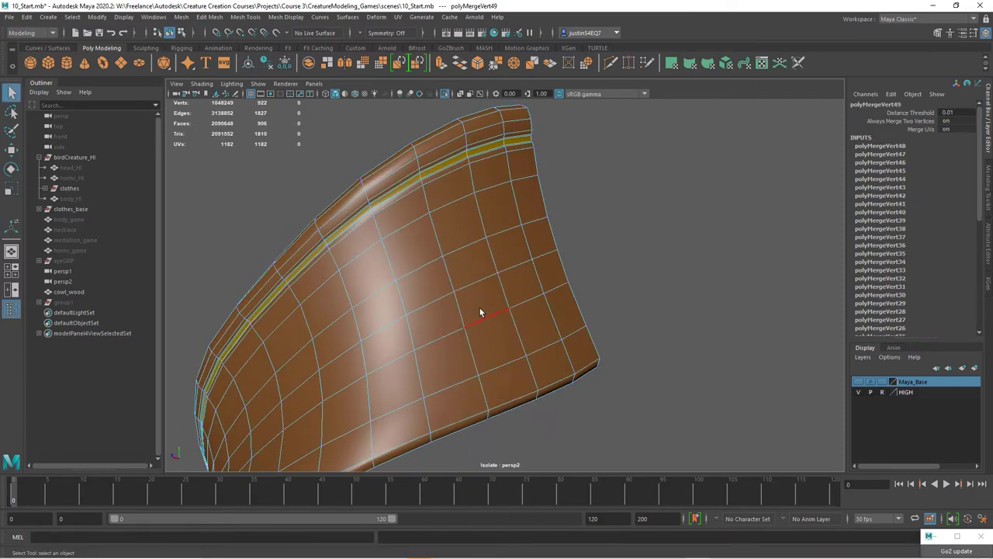
double_click(479, 313)
alt+right_drag(478, 314, 432, 380)
alt+drag(432, 310, 532, 318)
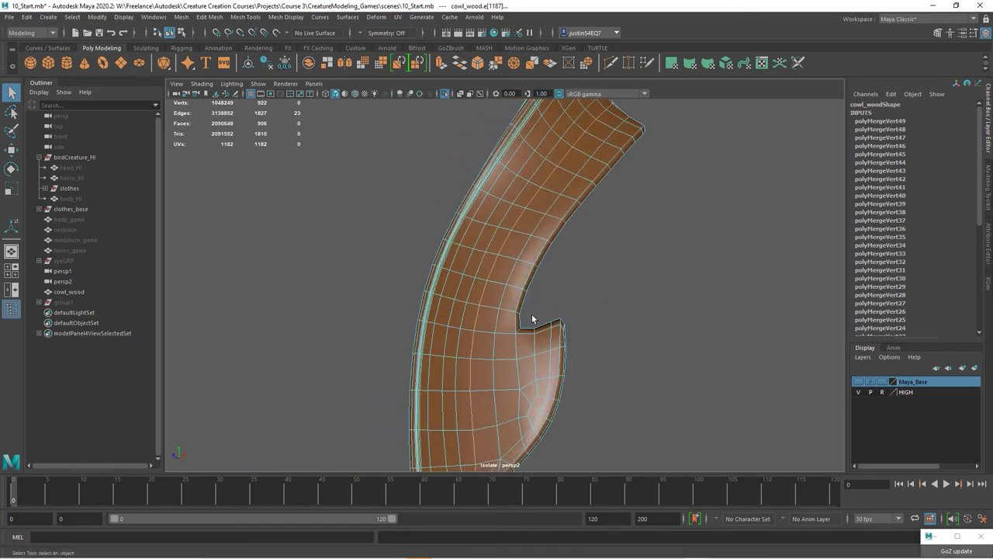
key(Delete)
double_click(480, 235)
alt+drag(484, 236, 613, 236)
key(Delete)
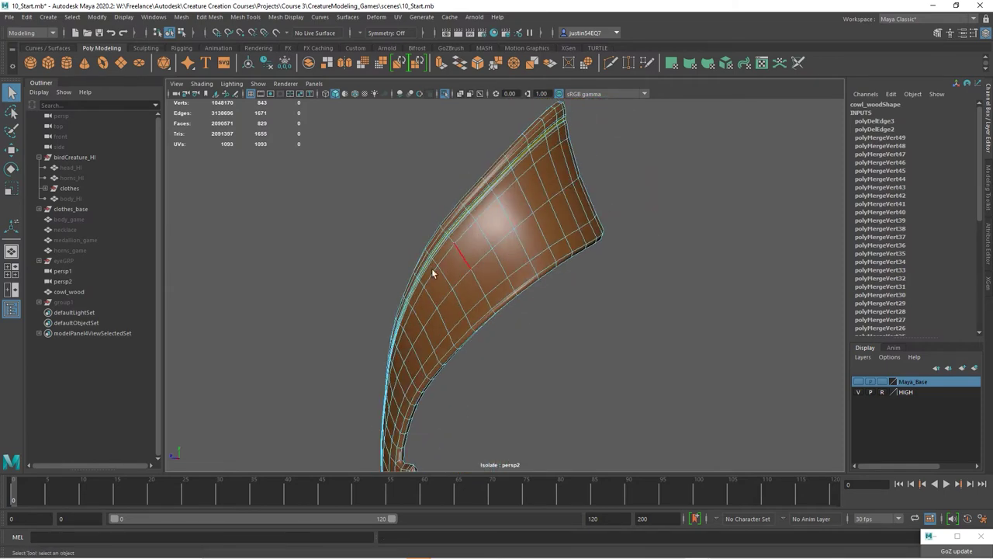
Step: Merge the second and third vertex columns from the centre edge row by row, from below the groove to the lower rim
alt+drag(427, 308, 555, 269)
alt+right_drag(555, 269, 570, 264)
alt+middle_drag(559, 233, 532, 272)
alt+right_drag(532, 271, 610, 258)
right_drag(529, 225, 514, 222)
key(g)
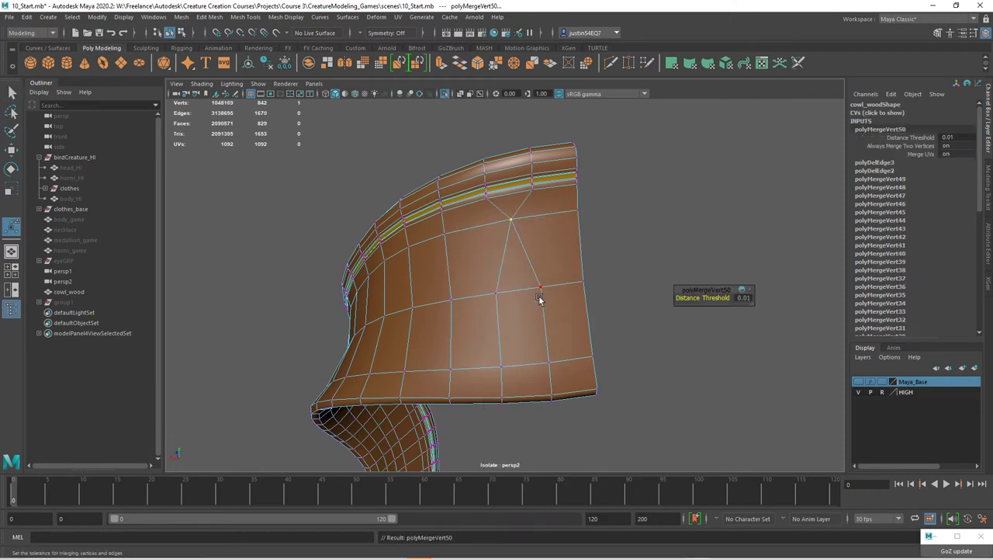
click(540, 288)
shift+click(497, 294)
key(g)
drag(555, 365, 506, 267)
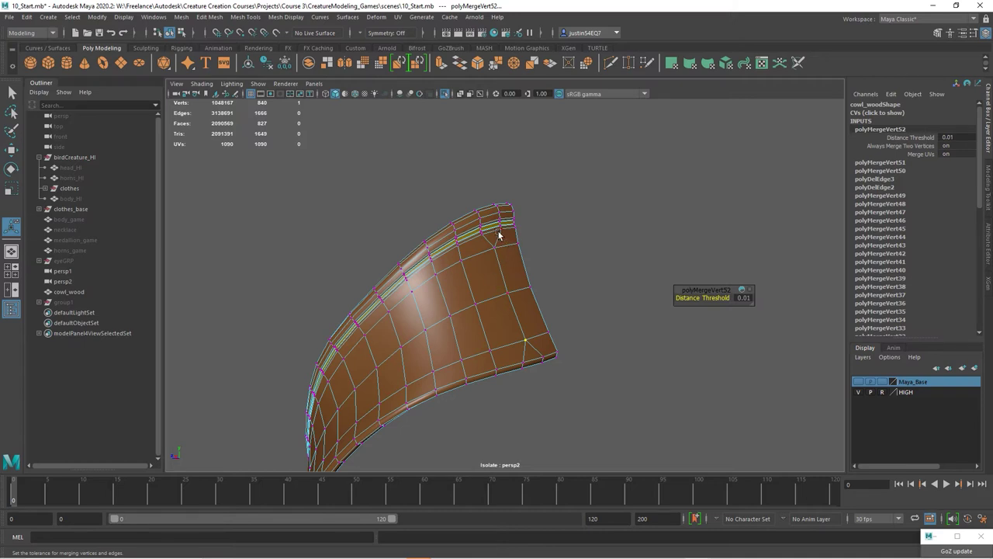
Step: Merge the next two vertex columns back from the centre edge in all three rows, and clear the selection
mouse_move(463, 285)
alt+mouse_down()
mouse_move(485, 304)
mouse_move(482, 291)
alt+mouse_up()
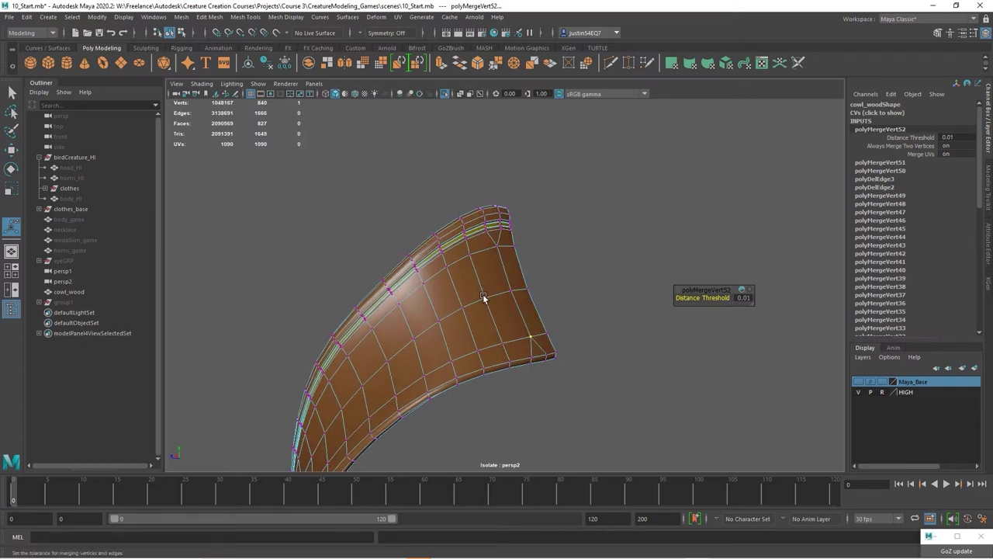
drag(469, 257, 472, 284)
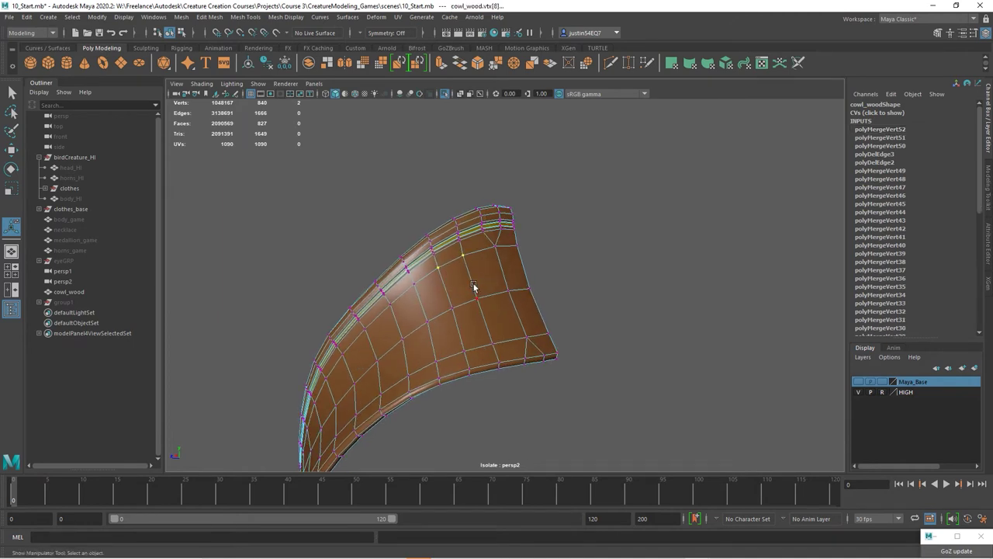
click(478, 298)
key(g)
click(495, 347)
shift+click(465, 353)
key(g)
scroll(485, 321, down, 3)
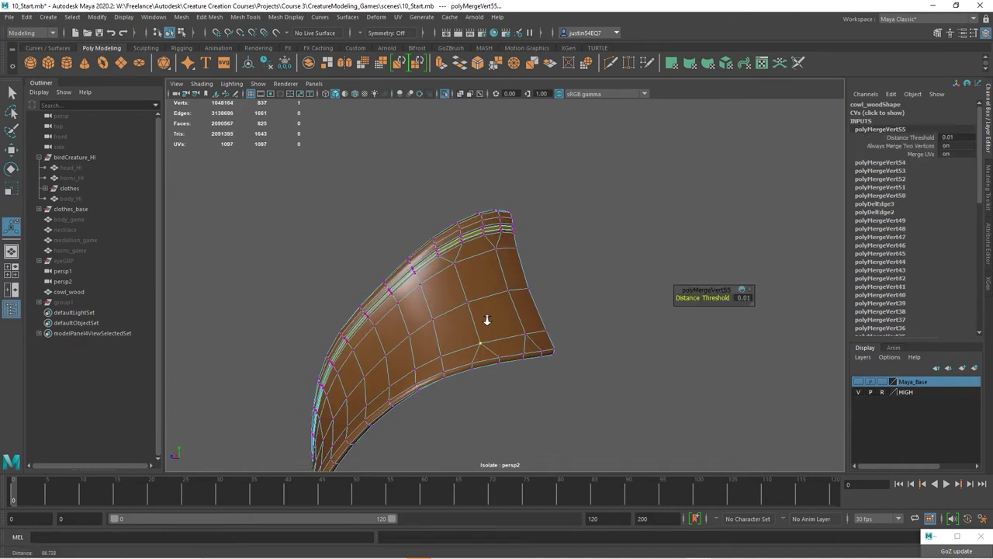
click(587, 313)
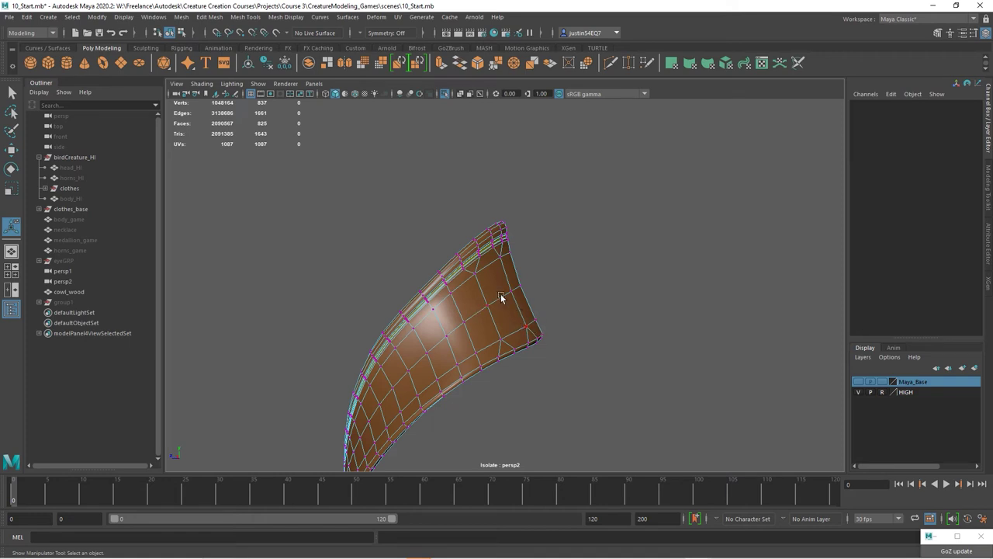
alt+drag(530, 335, 528, 256)
alt+drag(545, 316, 505, 272)
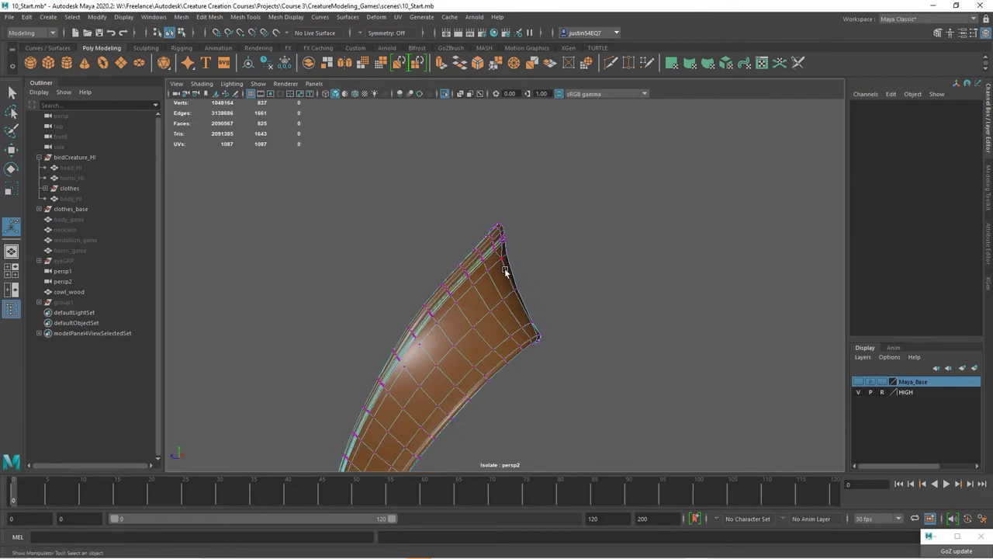
Step: Merge two neighbouring vertex columns on the cowl's upper outer surface, pair by pair through all three rows
alt+drag(601, 347, 528, 357)
alt+middle_drag(527, 357, 554, 344)
mouse_move(554, 344)
alt+mouse_down()
mouse_move(545, 346)
mouse_move(563, 346)
alt+mouse_up()
alt+right_drag(563, 346, 676, 315)
alt+drag(675, 315, 548, 273)
click(539, 261)
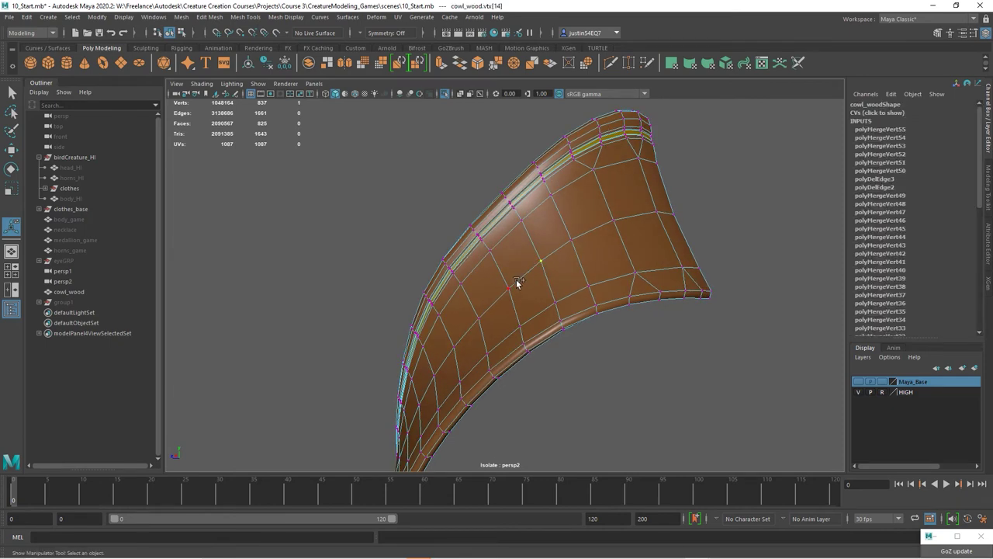
key(g)
click(555, 302)
shift+click(522, 325)
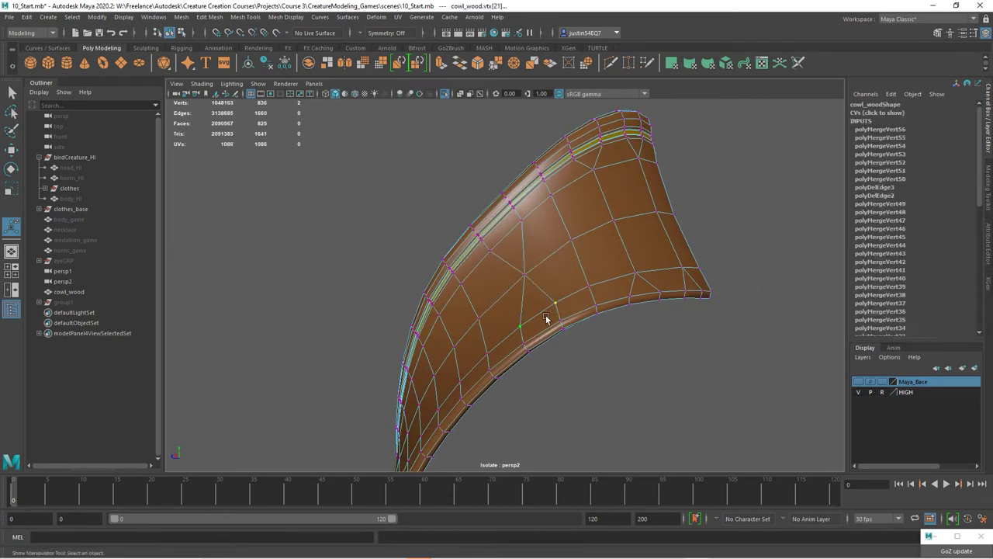
key(g)
click(523, 219)
shift+click(491, 251)
key(g)
Step: Merge the next pair of vertex columns further down the cowl's upper arm in all three rows, and clear the selection
alt+drag(500, 260, 538, 295)
shift+click(518, 321)
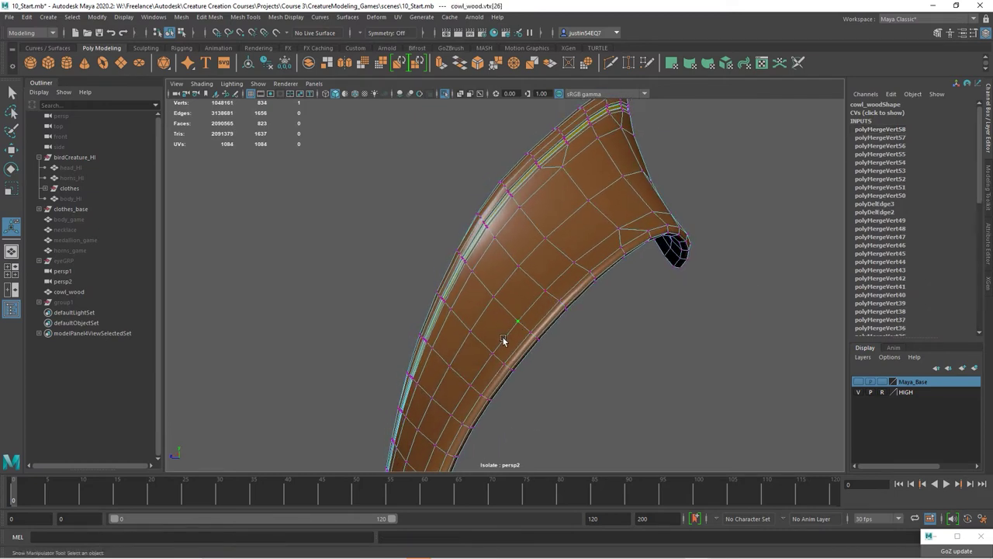
key(g)
click(495, 297)
shift+click(471, 332)
key(g)
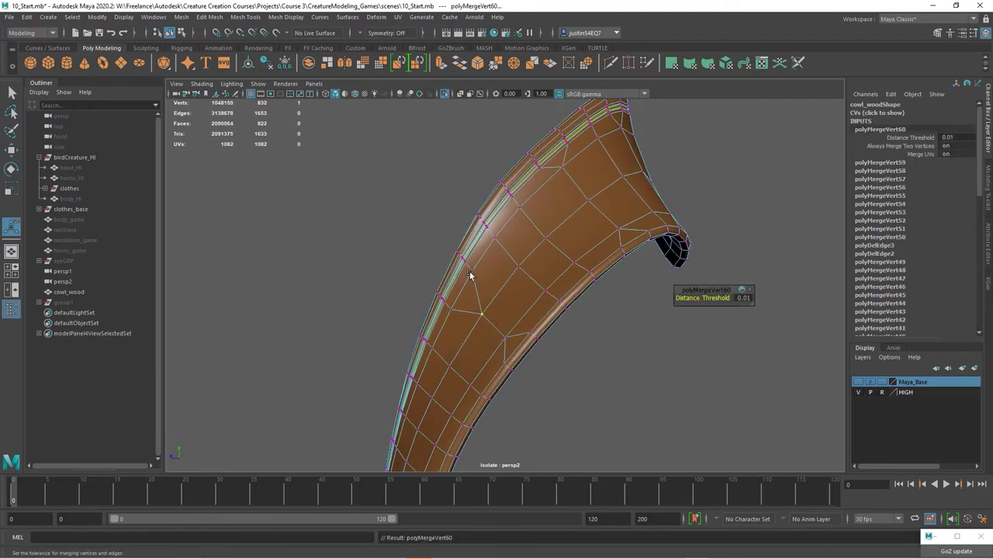
click(472, 271)
shift+click(453, 313)
shift+right_drag(453, 313, 497, 313)
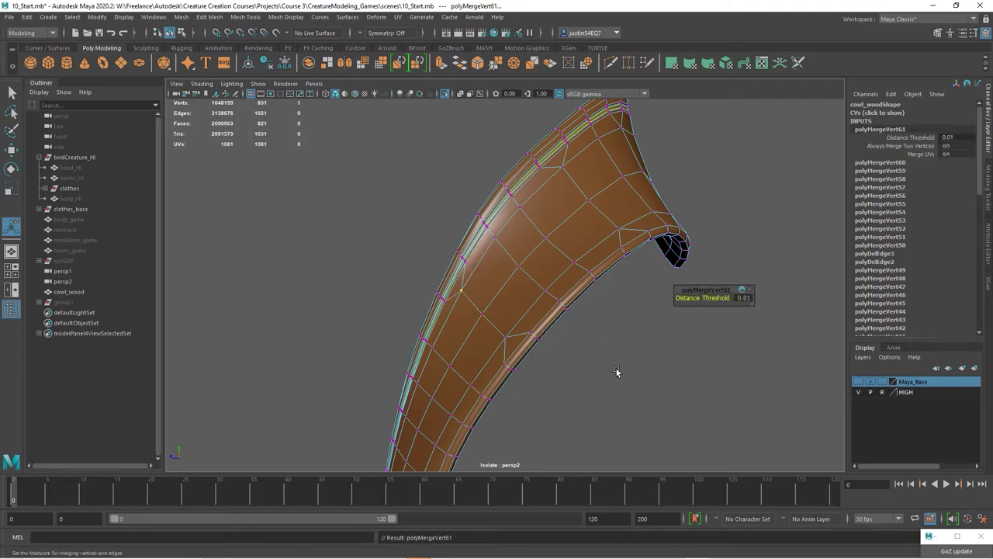
click(579, 390)
Step: Merge two more pairs of vertex columns on the narrow arm, one midway down and one just above the notch
alt+drag(579, 390, 508, 300)
click(508, 295)
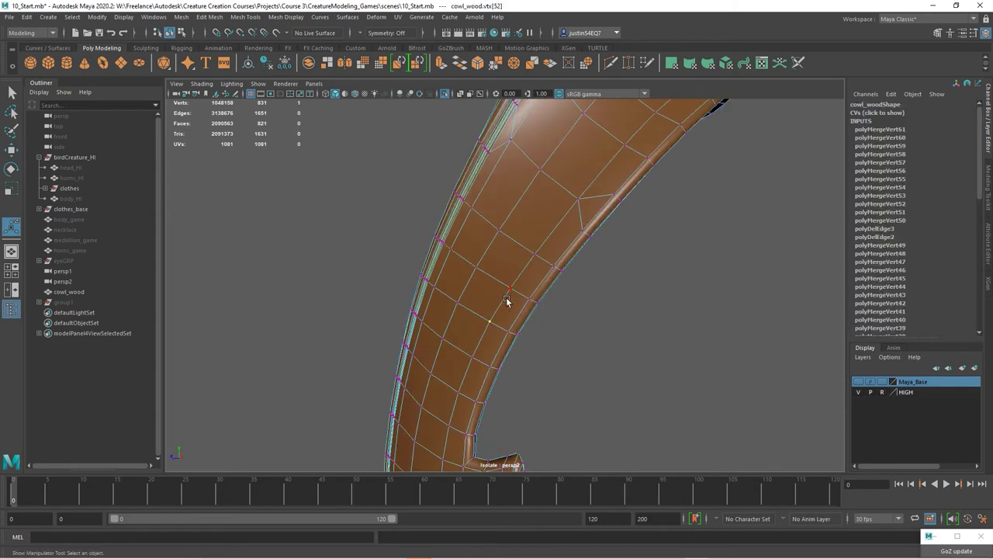
shift+click(490, 321)
shift+right_drag(489, 321, 503, 294)
shift+right_drag(502, 294, 556, 309)
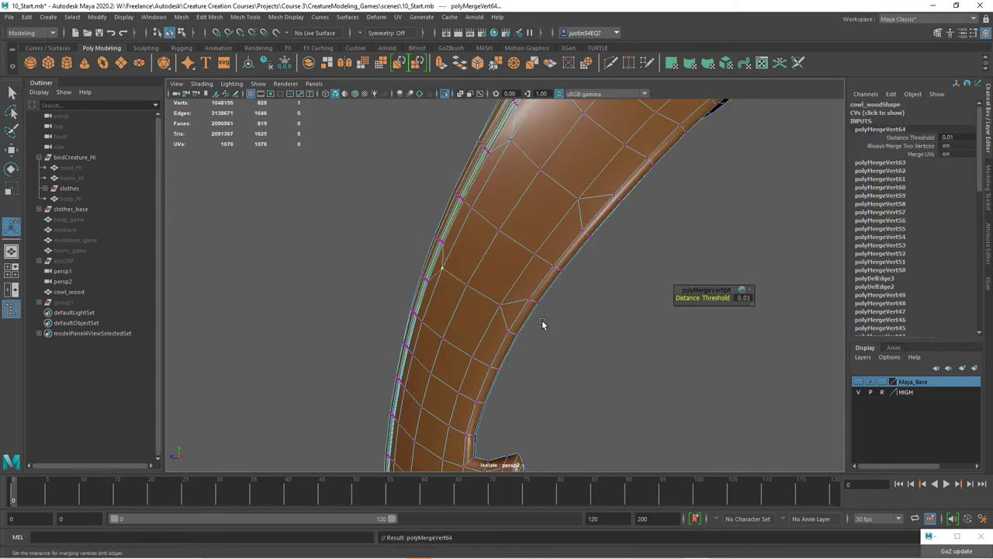
alt+drag(485, 336, 513, 362)
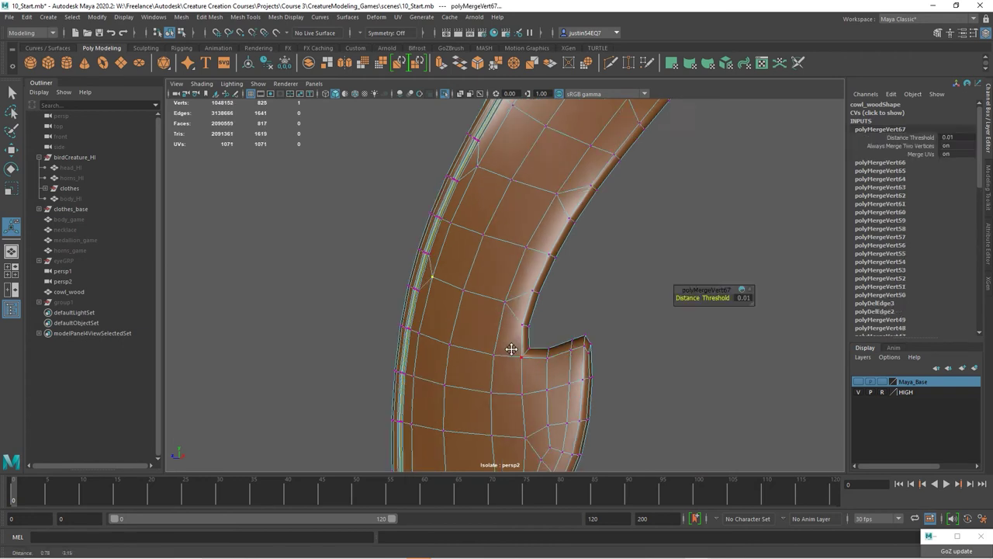
Step: Merge the vertex pairs of two neighbouring rows just below the notch across the lobe, and clear the selection
alt+middle_drag(509, 348, 514, 277)
alt+right_drag(514, 277, 484, 318)
alt+drag(484, 318, 501, 323)
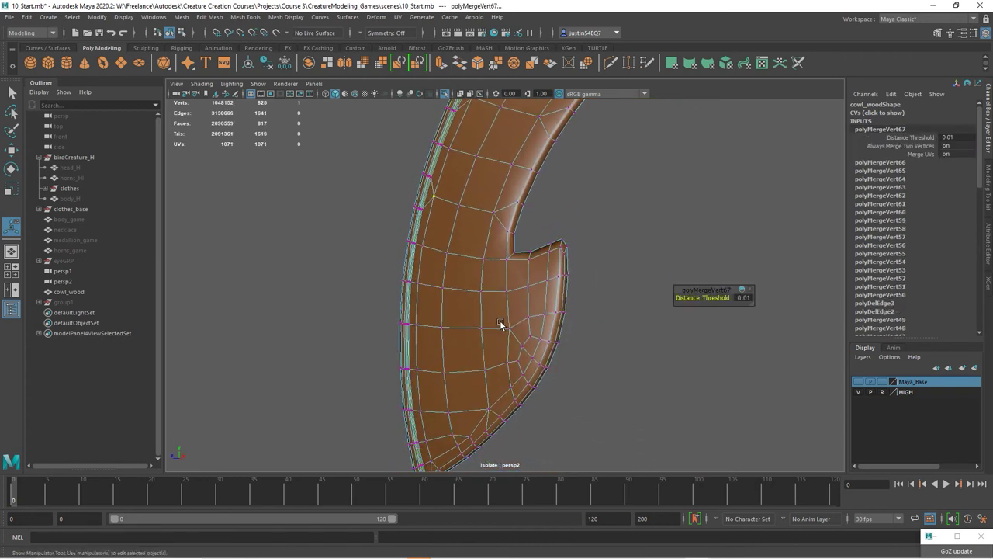
shift+click(450, 317)
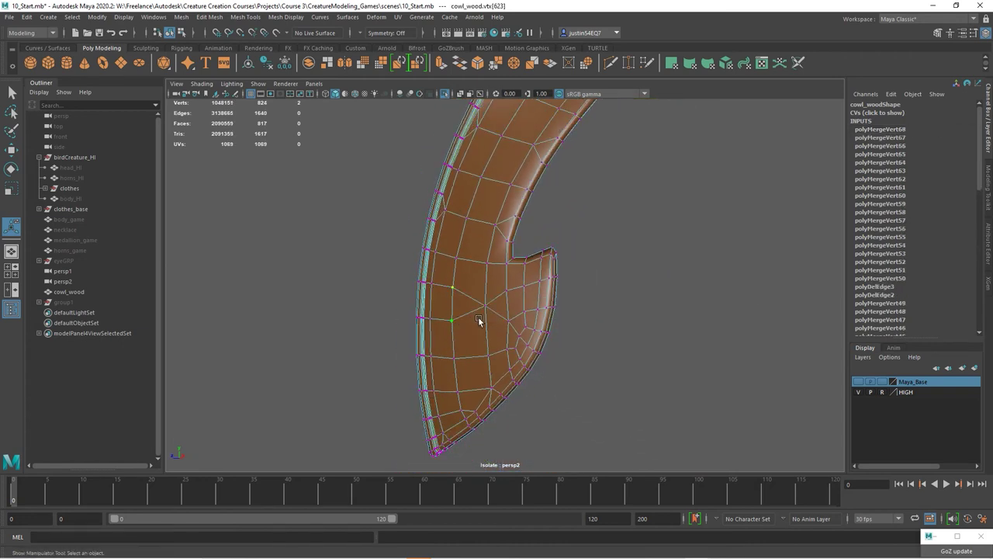
shift+right_drag(478, 319, 531, 325)
click(571, 382)
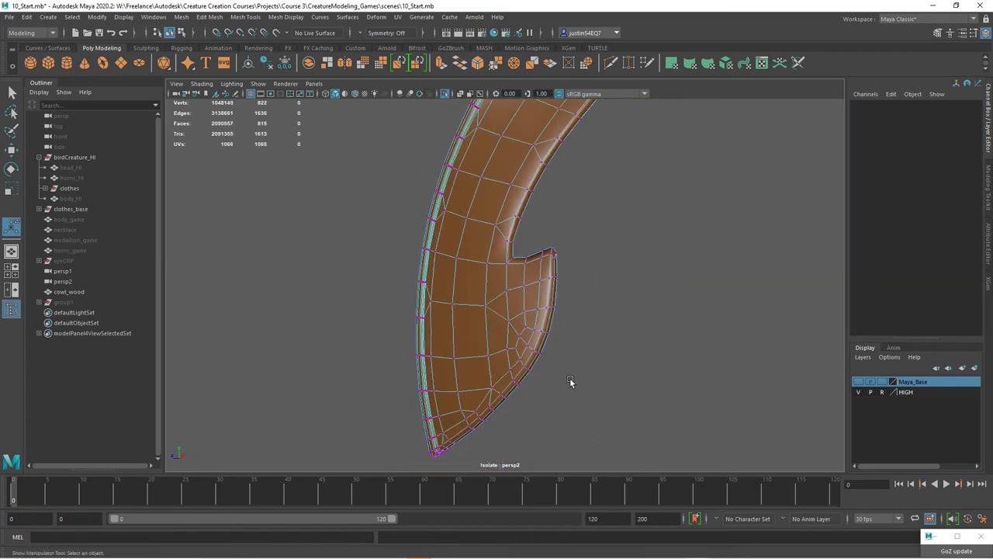
Step: Merge the remaining pair of closely spaced vertex columns midway along the upper arm in all three rows
alt+drag(509, 302, 477, 324)
mouse_move(476, 324)
alt+right_down()
mouse_move(475, 304)
mouse_move(466, 311)
alt+right_up()
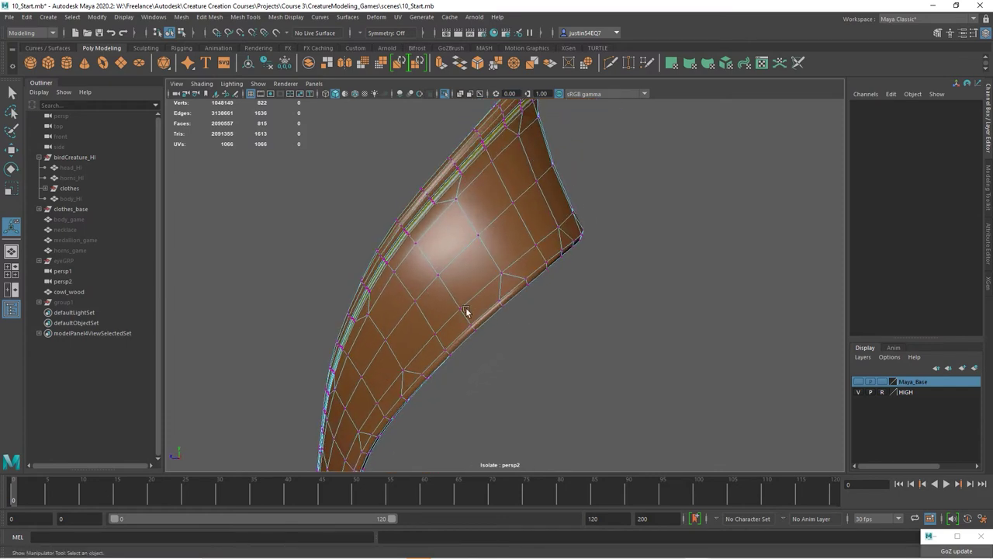
click(459, 307)
shift+click(435, 334)
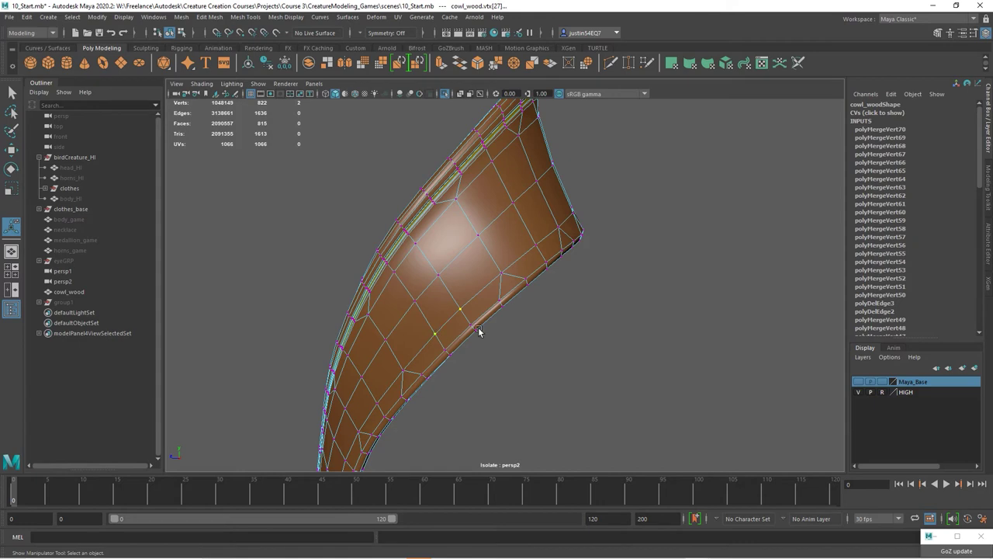
key(g)
click(437, 275)
shift+click(415, 300)
key(g)
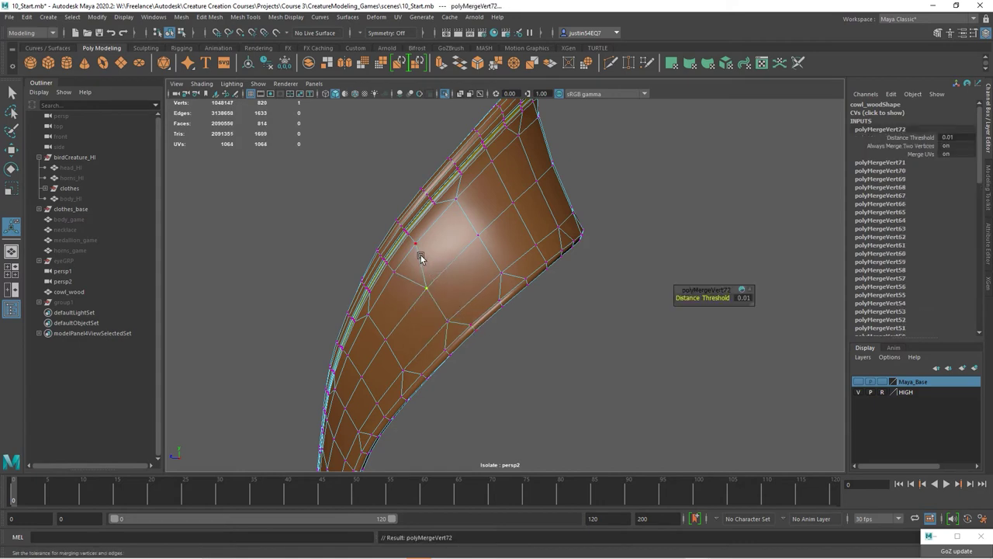
click(416, 244)
shift+click(399, 274)
key(g)
alt+right_drag(569, 332, 473, 343)
alt+drag(473, 344, 474, 321)
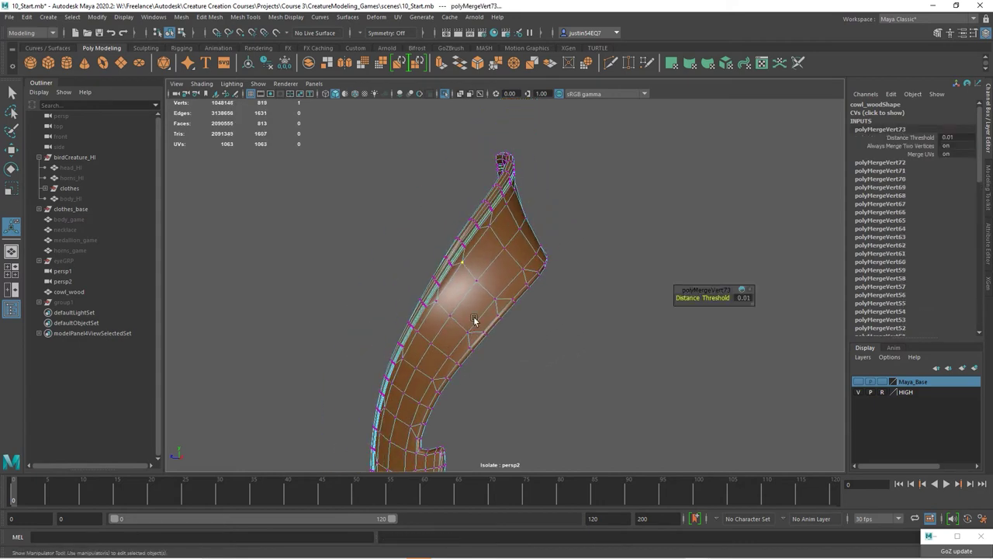
Step: Return cowl_wood to object mode and examine the reduced mesh from the outside and the inside
right_drag(447, 272, 460, 258)
click(518, 326)
alt+right_drag(490, 310, 429, 307)
click(480, 318)
alt+drag(483, 320, 530, 330)
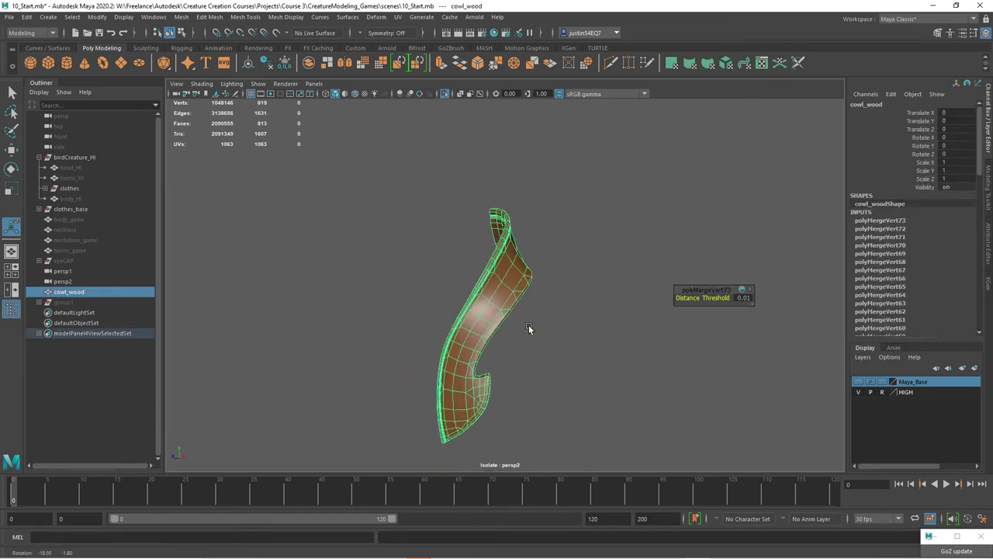
alt+right_drag(468, 380, 675, 388)
alt+drag(675, 388, 531, 334)
click(660, 368)
click(493, 236)
alt+drag(494, 238, 616, 278)
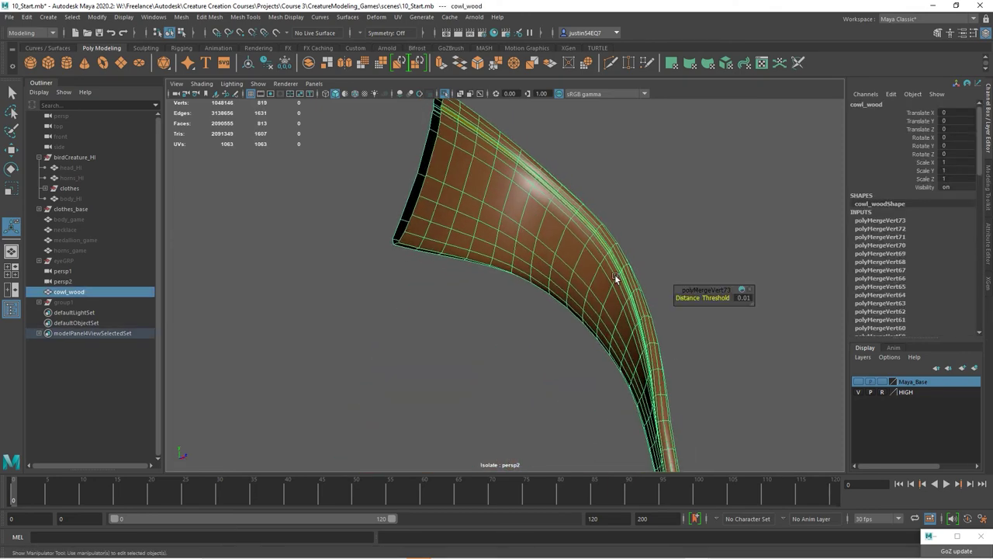
Step: Delete the surplus edge loop from the cowl's inner surface and return to object mode
alt+drag(549, 246, 513, 240)
right_drag(513, 240, 510, 211)
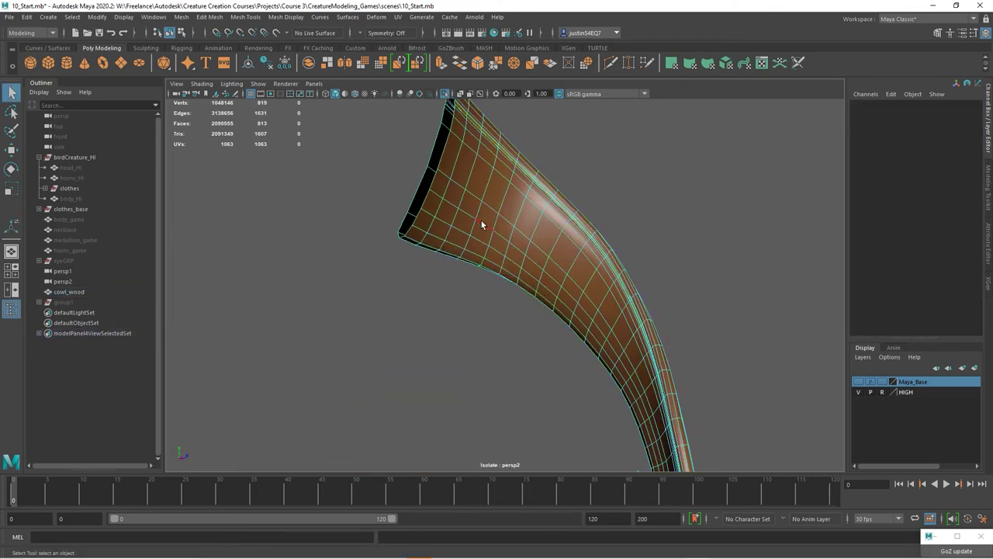
double_click(643, 360)
alt+drag(643, 359, 465, 226)
key(ctrl+Delete)
alt+right_drag(465, 226, 304, 157)
right_drag(304, 156, 320, 139)
alt+drag(557, 293, 534, 299)
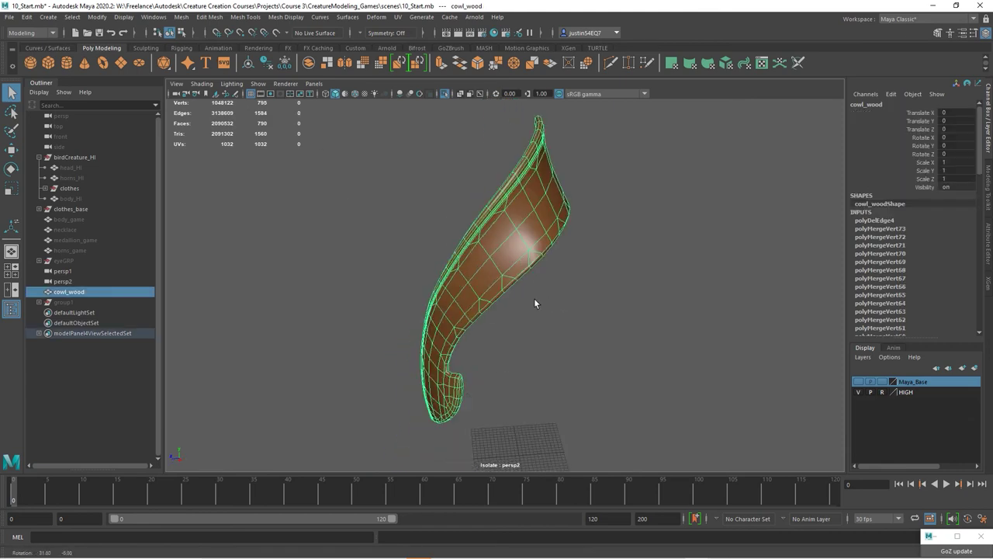
Step: Delete the construction history of the cowl_wood half
alt+drag(481, 282, 472, 204)
alt+drag(571, 318, 543, 295)
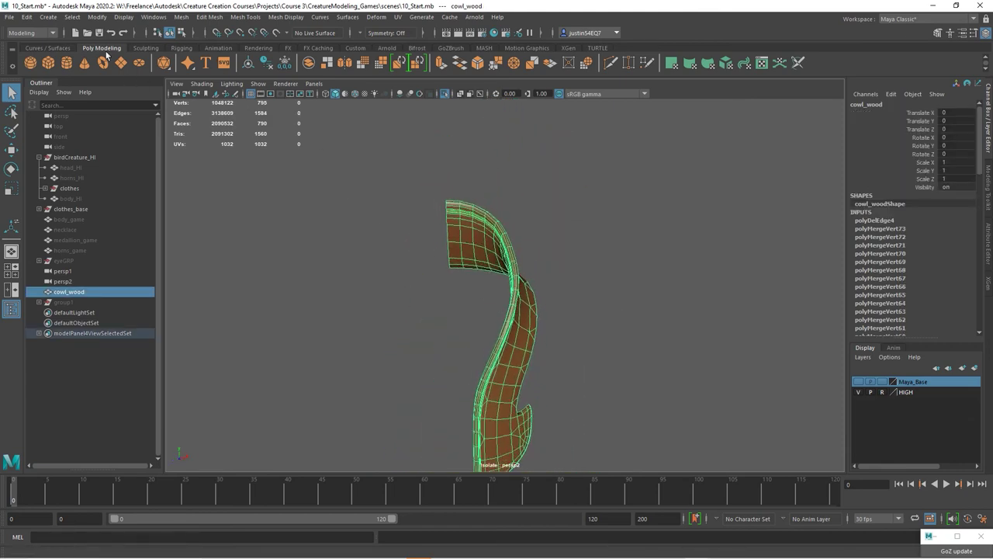
click(27, 17)
mouse_move(62, 139)
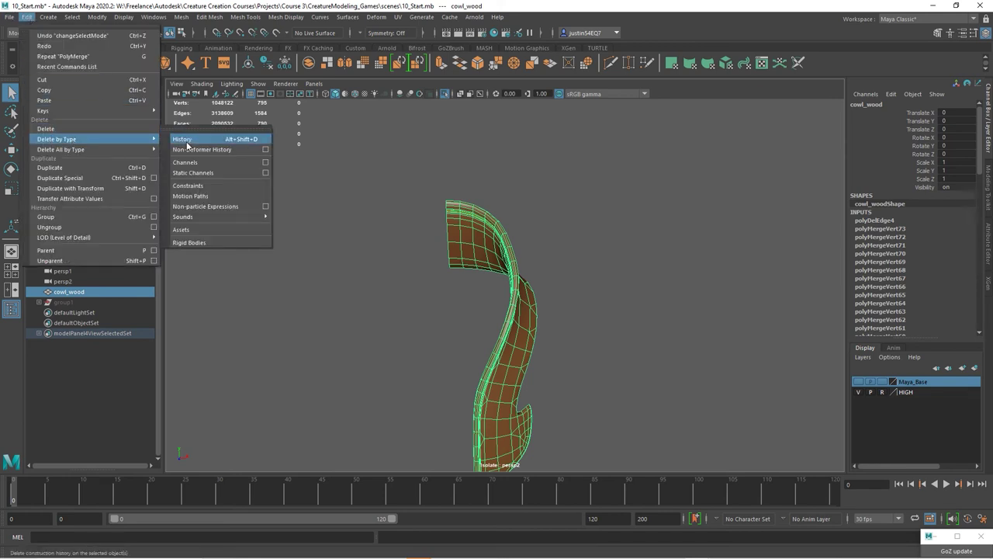
click(190, 140)
alt+drag(527, 295, 558, 306)
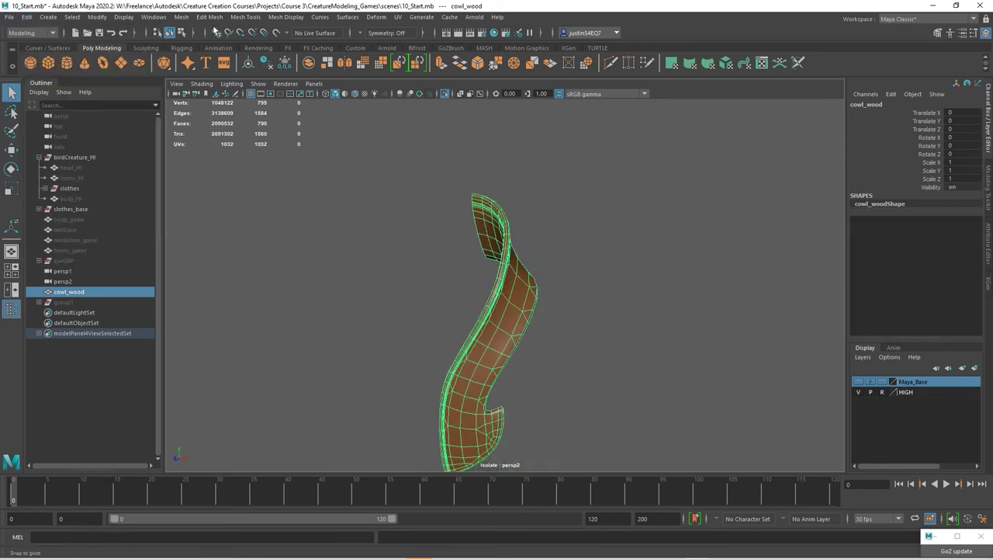
Step: Mirror cowl_wood across the world X axis, combined with the original and border vertices merged, using a merge threshold of 1
click(180, 17)
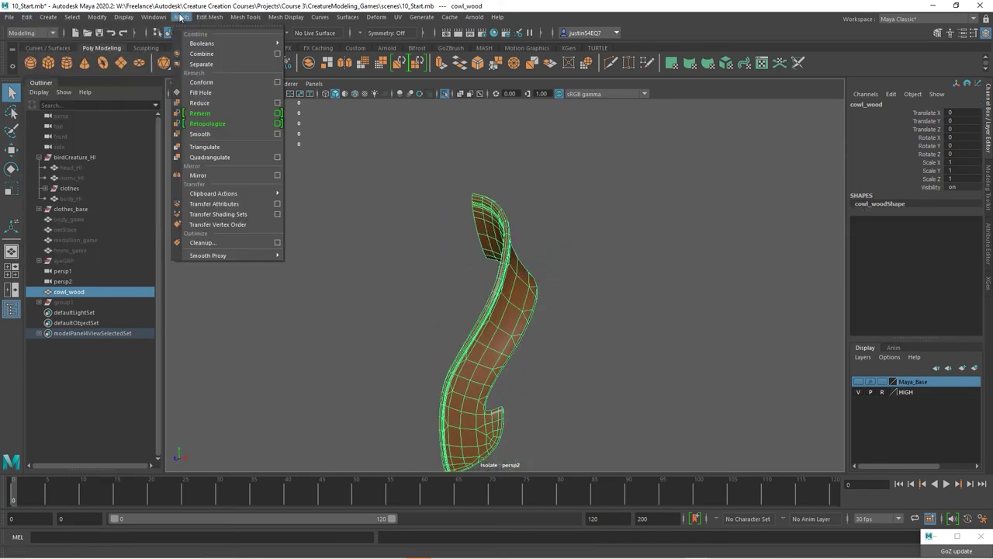
click(277, 175)
alt+drag(506, 204, 528, 201)
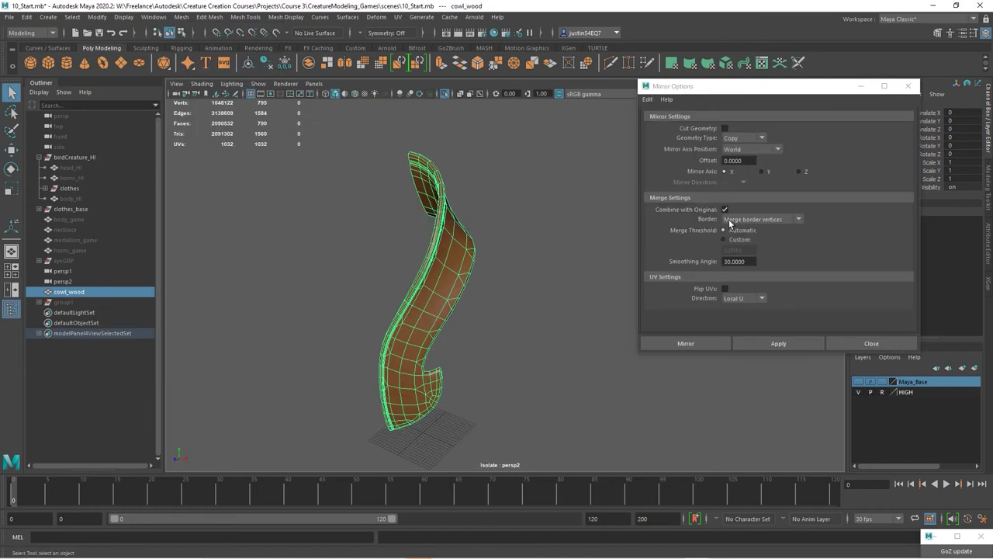
click(702, 343)
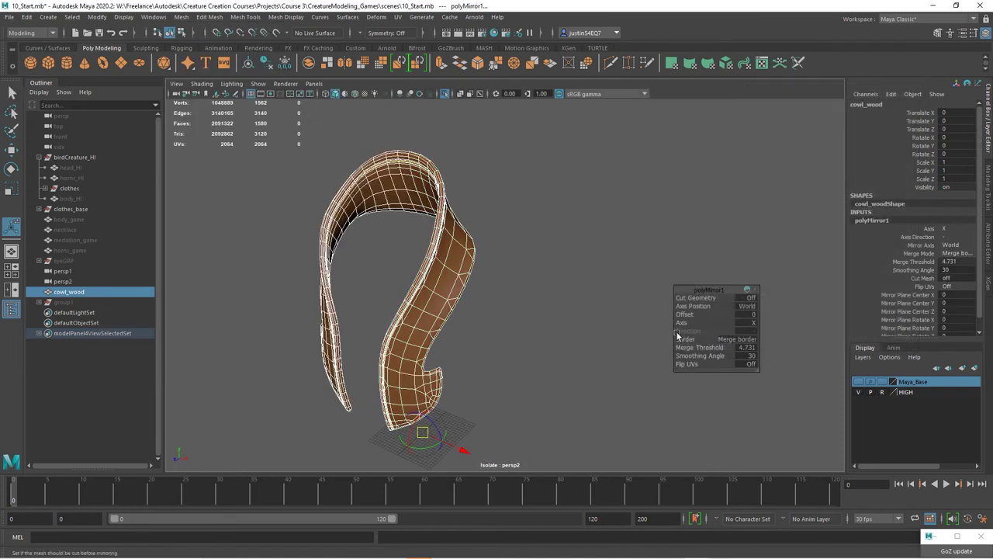
click(747, 347)
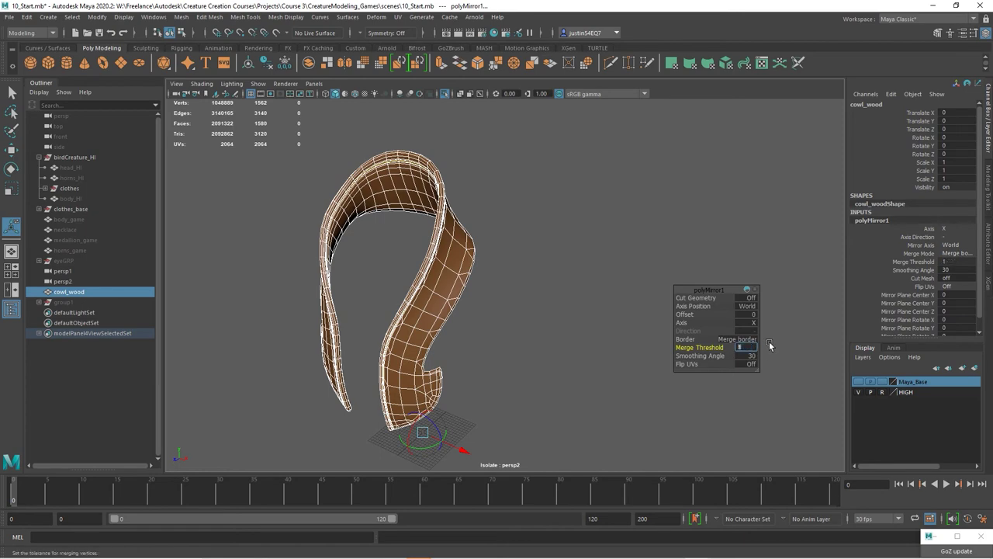
alt+drag(586, 238, 532, 285)
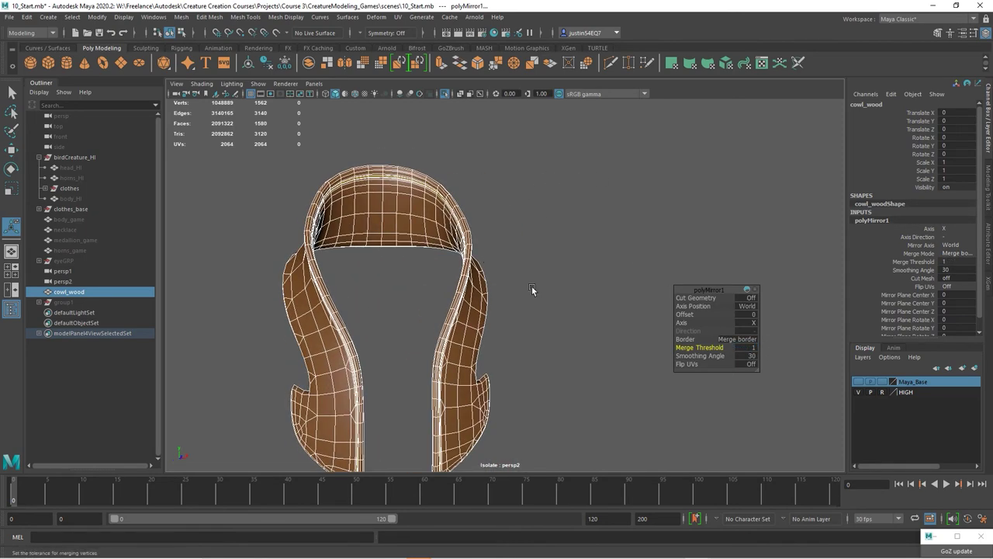
click(532, 285)
Step: Reselect the mirrored cowl and turn off view isolation to show it with the rest of the costume
click(478, 351)
alt+drag(566, 381, 784, 370)
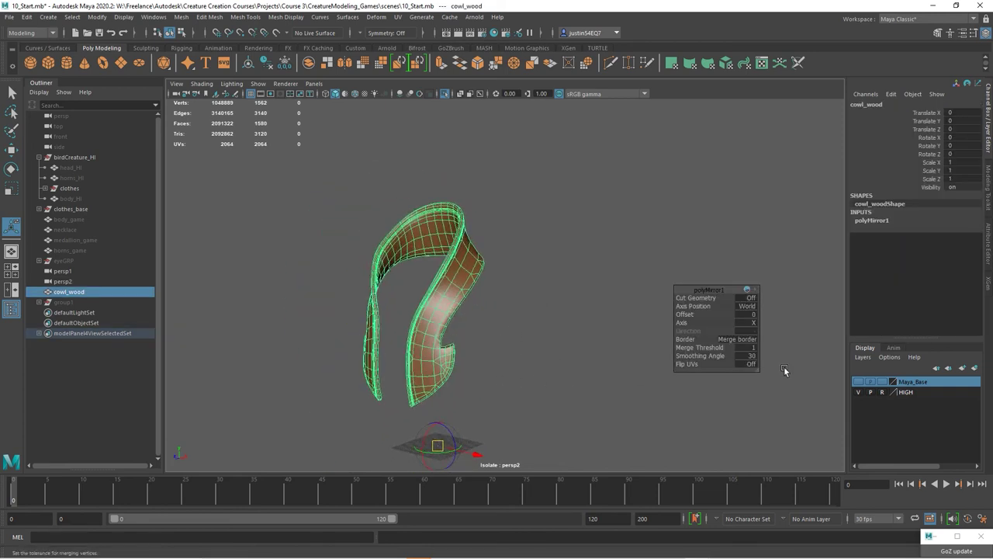
click(258, 83)
mouse_move(268, 104)
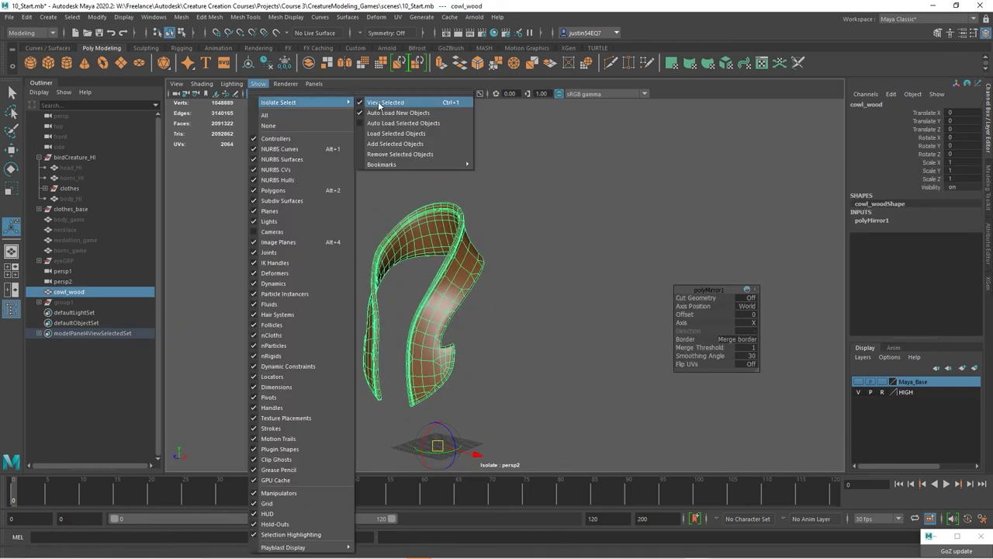
click(378, 104)
alt+drag(519, 235, 551, 268)
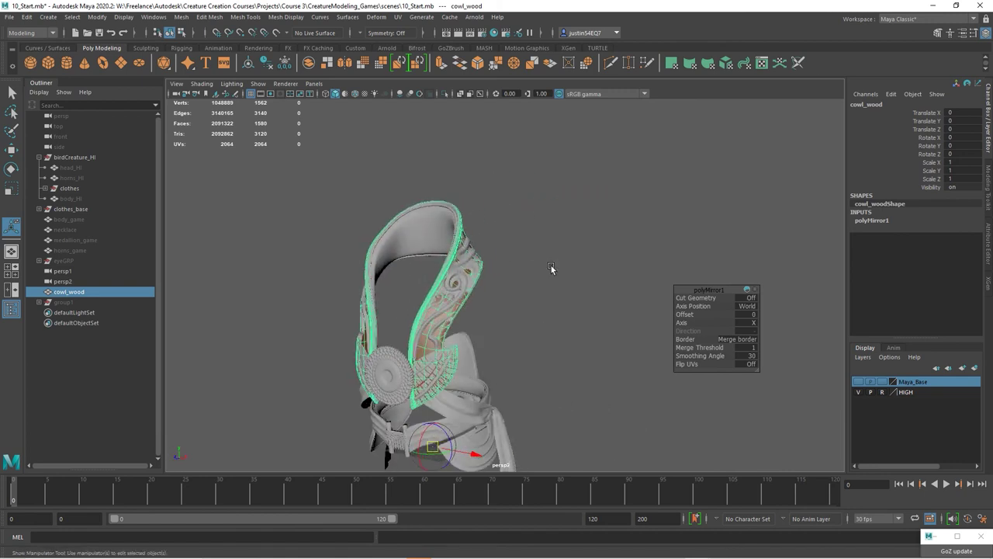